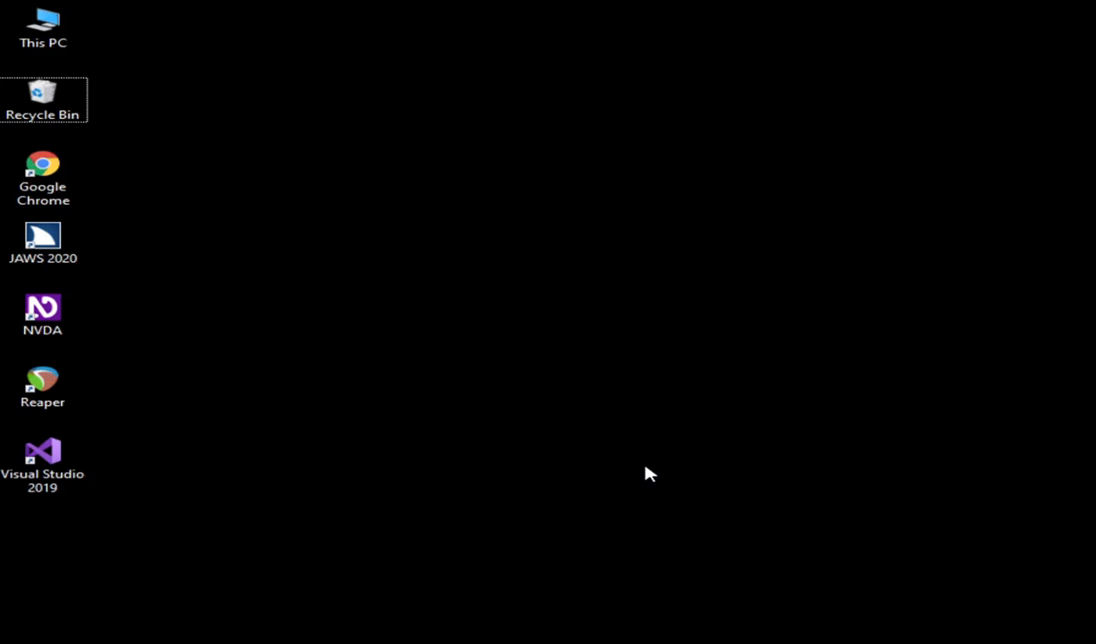
Launch the Disk Management console through the Windows Run prompt.
{"action": "key", "text": "super+r"}
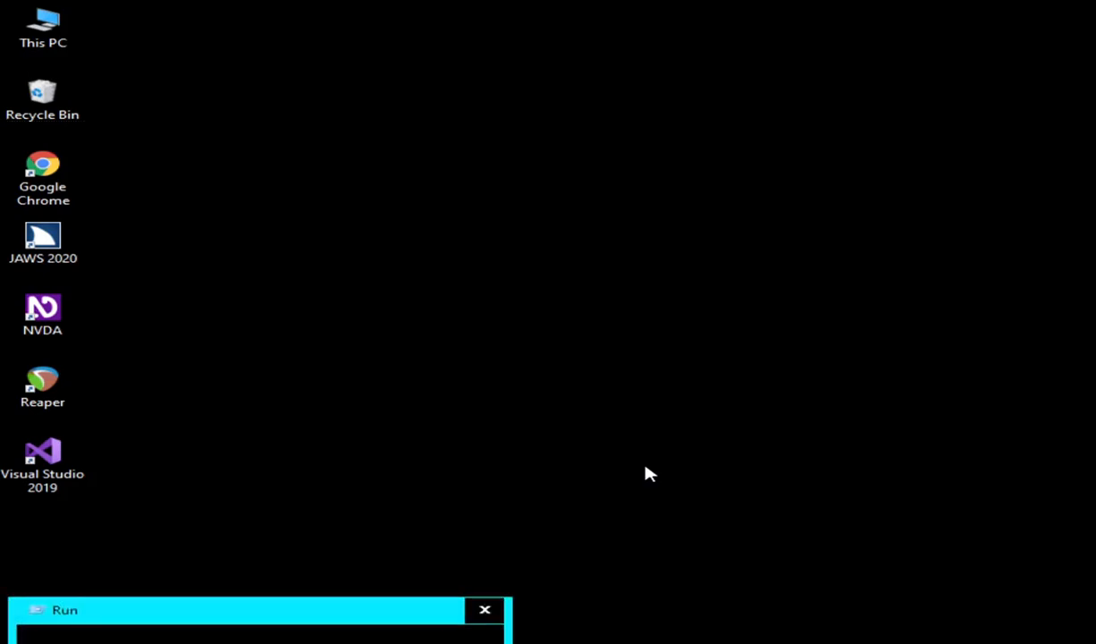
{"action": "type", "text": "d"}
{"action": "key", "text": "Return"}
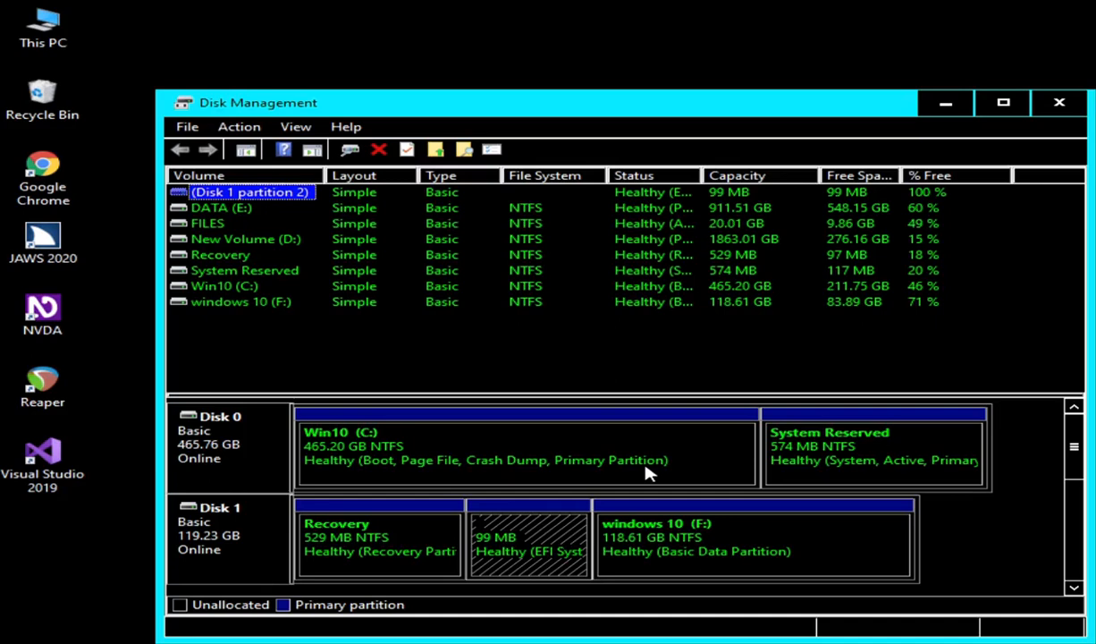
Go through the volume list from DATA (E:) to Win10 (C:) to see which disk holds each volume.
{"action": "key", "text": "Down"}
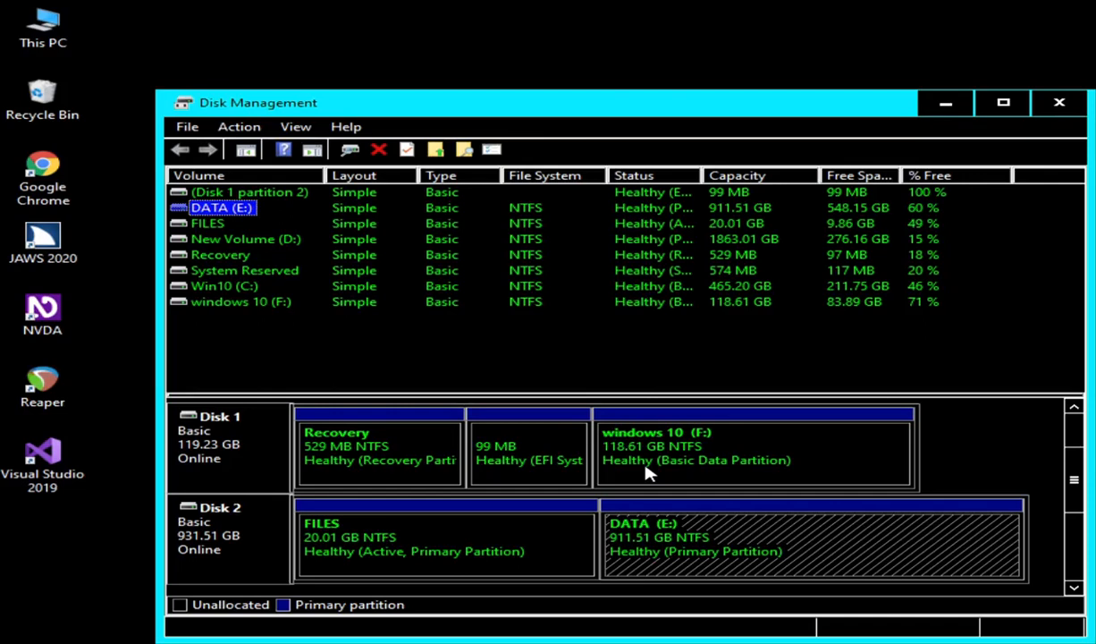
{"action": "key", "text": "Down"}
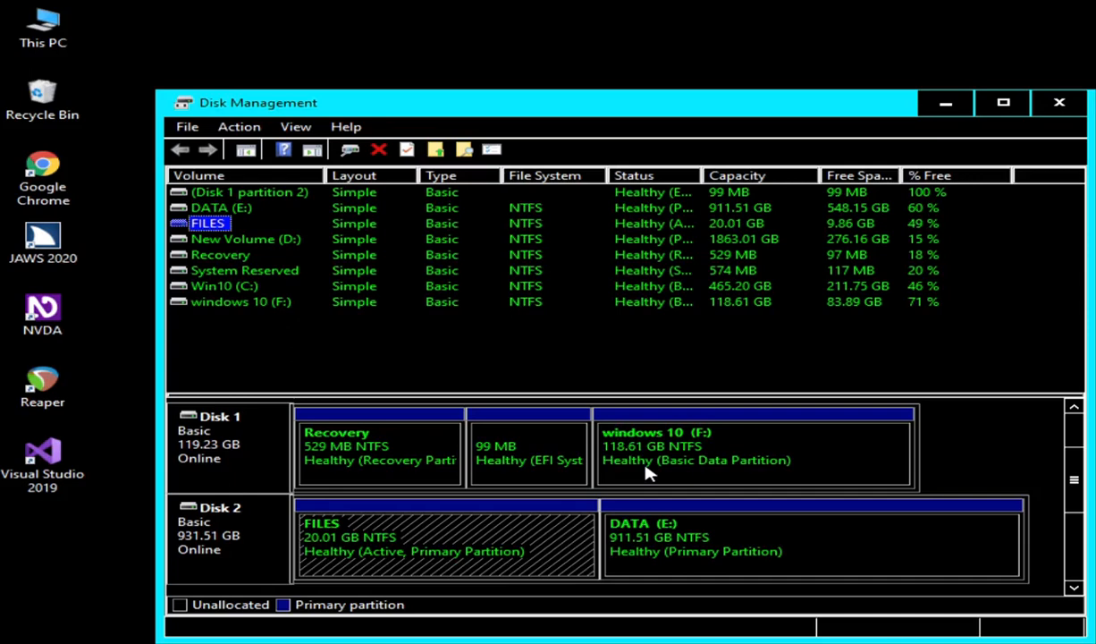
{"action": "key", "text": "Down"}
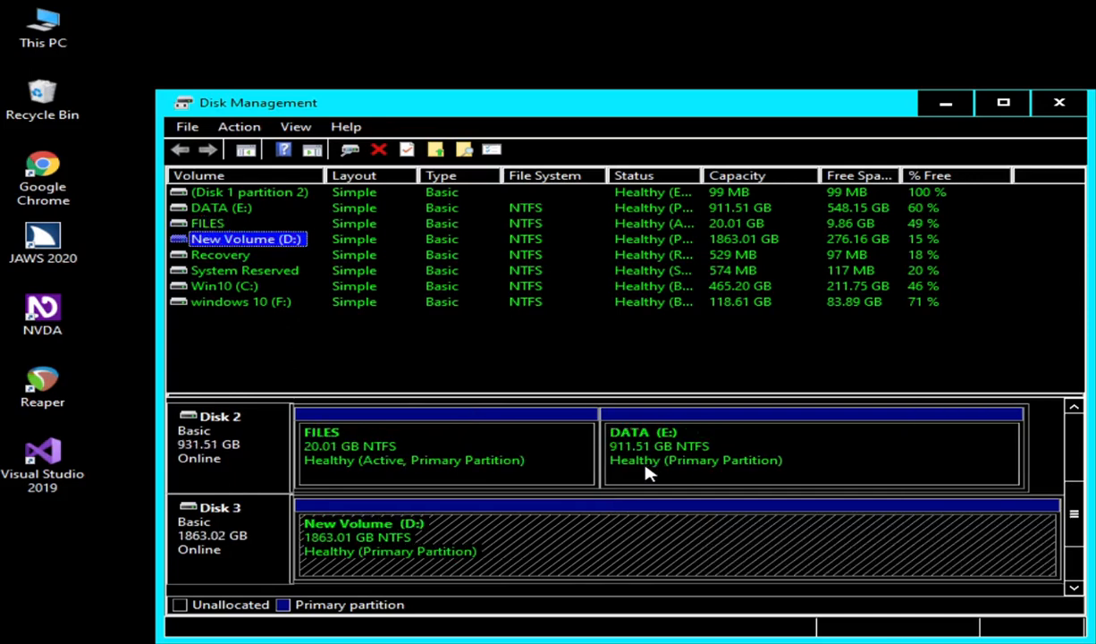
{"action": "key", "text": "Down"}
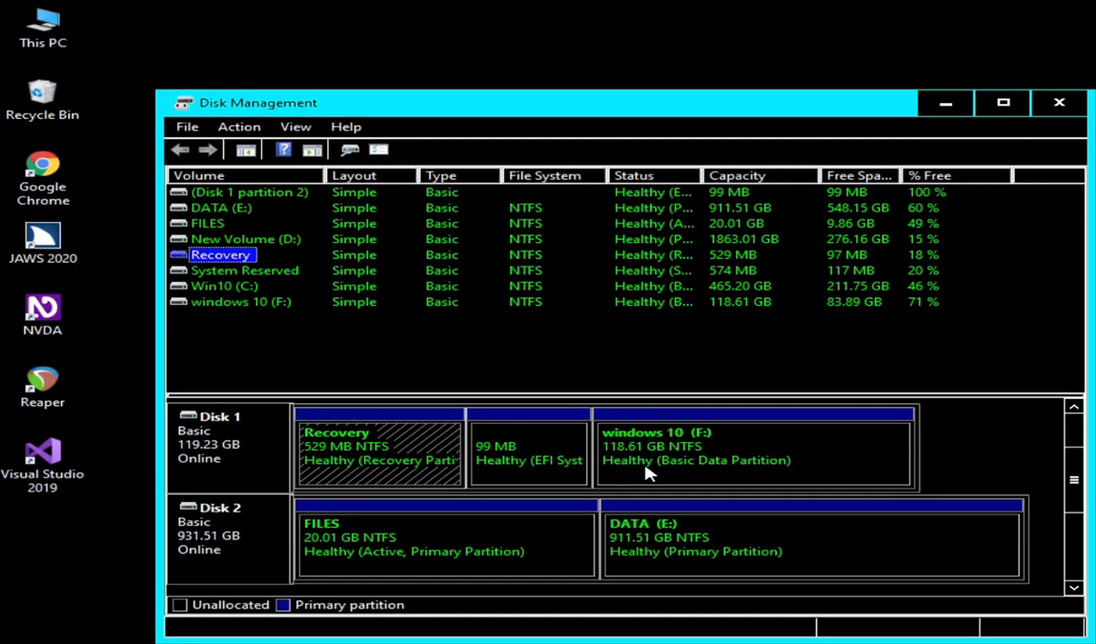
{"action": "key", "text": "Down"}
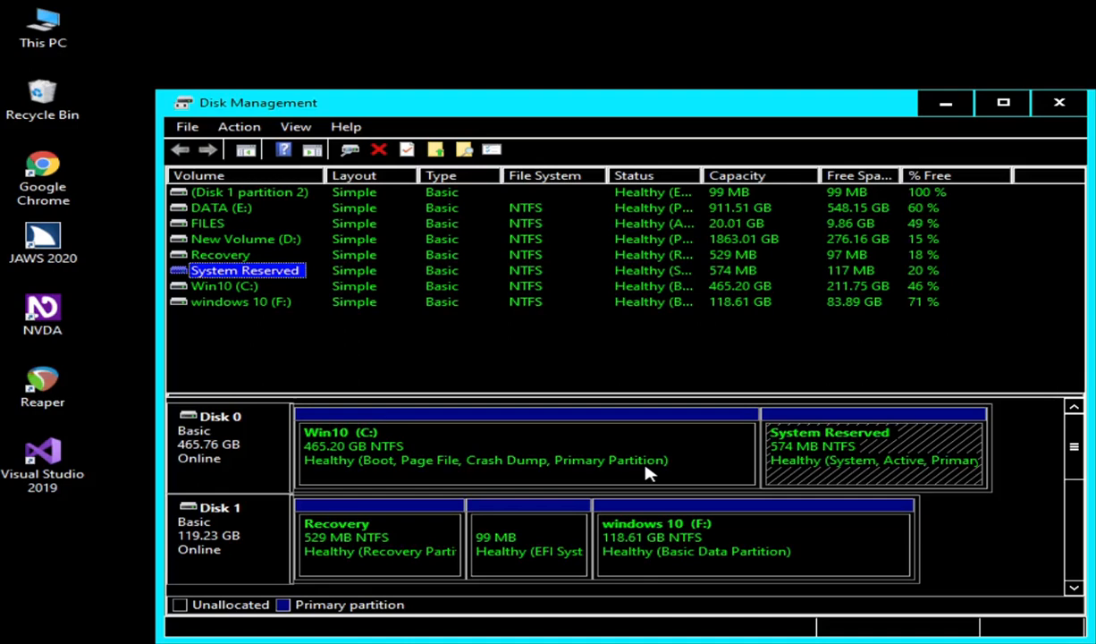
{"action": "key", "text": "Down"}
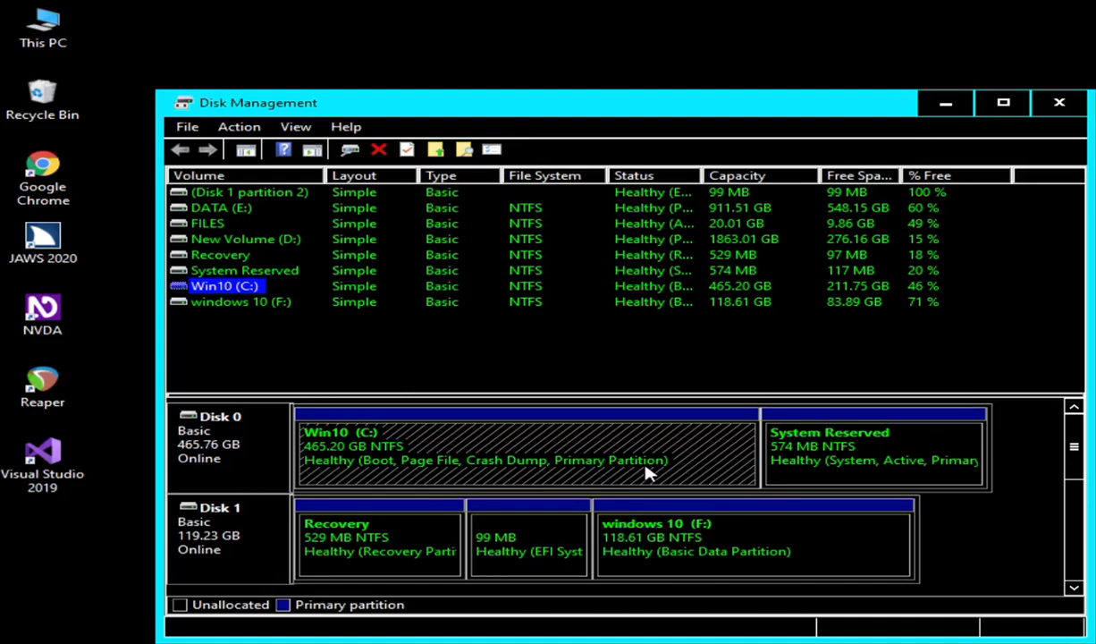
Examine the FILES and DATA (E:) partitions of Disk 2 in the graphical disk view.
{"action": "key", "text": "Tab"}
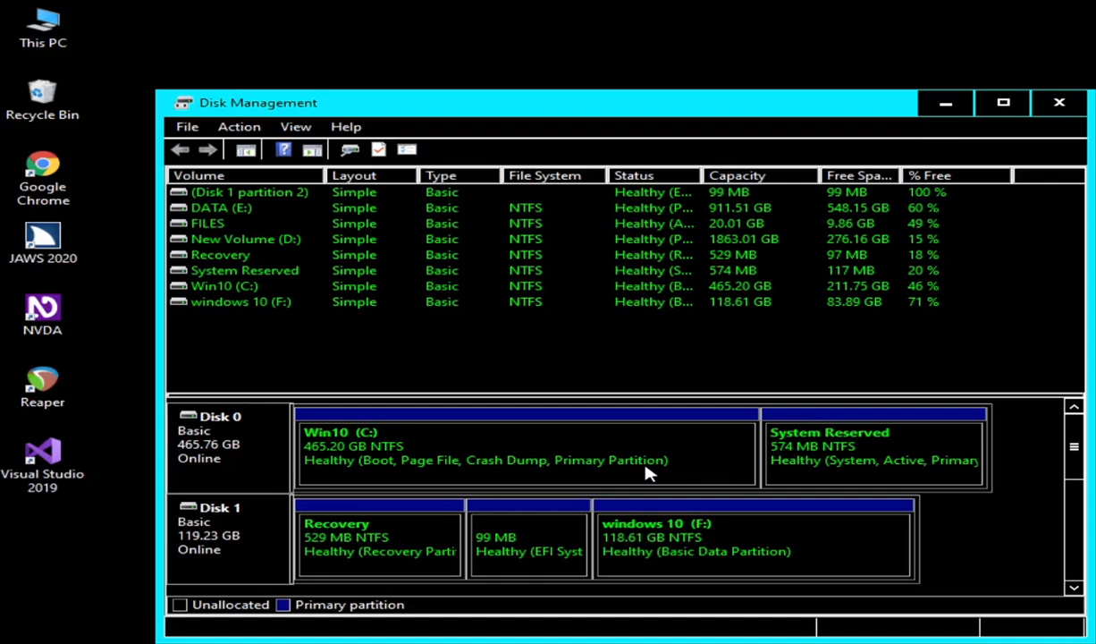
{"action": "scroll", "coordinate": [648, 474], "scroll_direction": "down", "scroll_amount": 1}
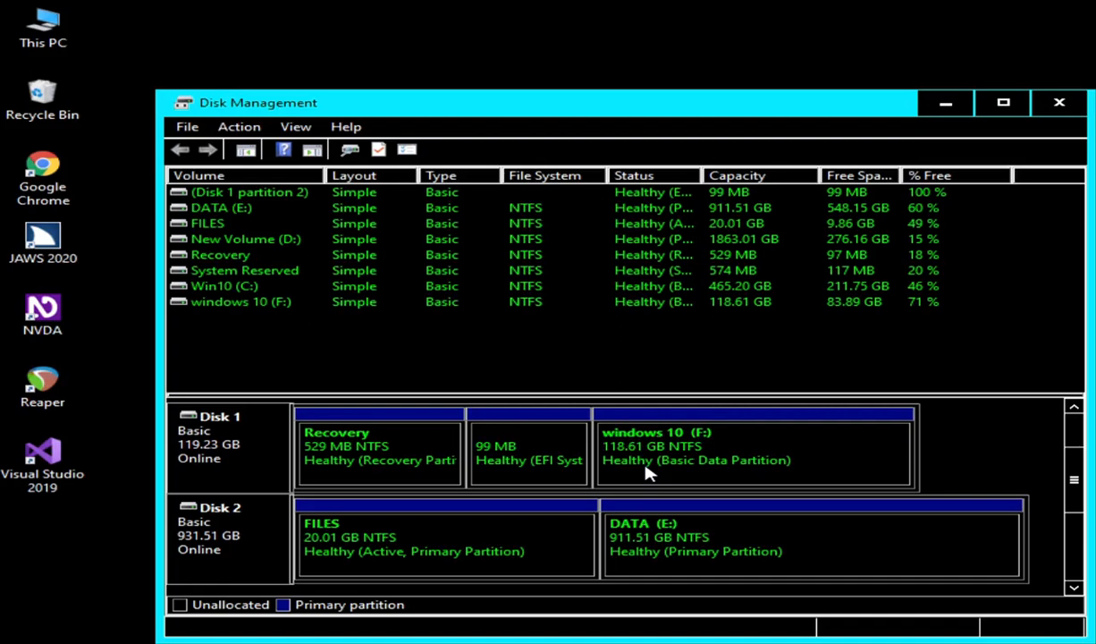
{"action": "key", "text": "Right"}
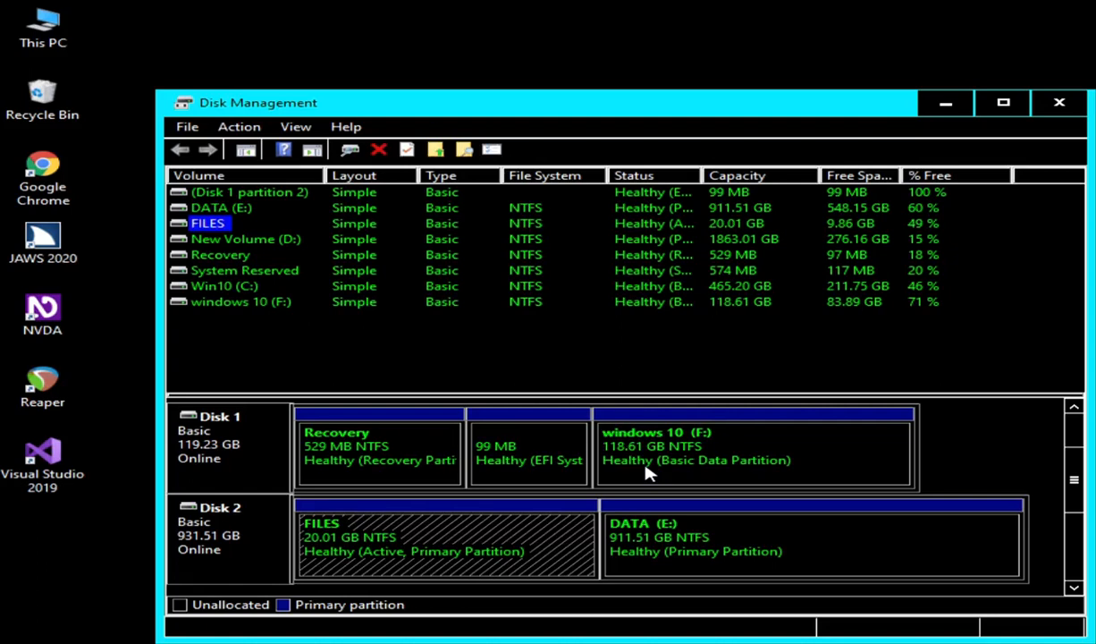
{"action": "key", "text": "Right"}
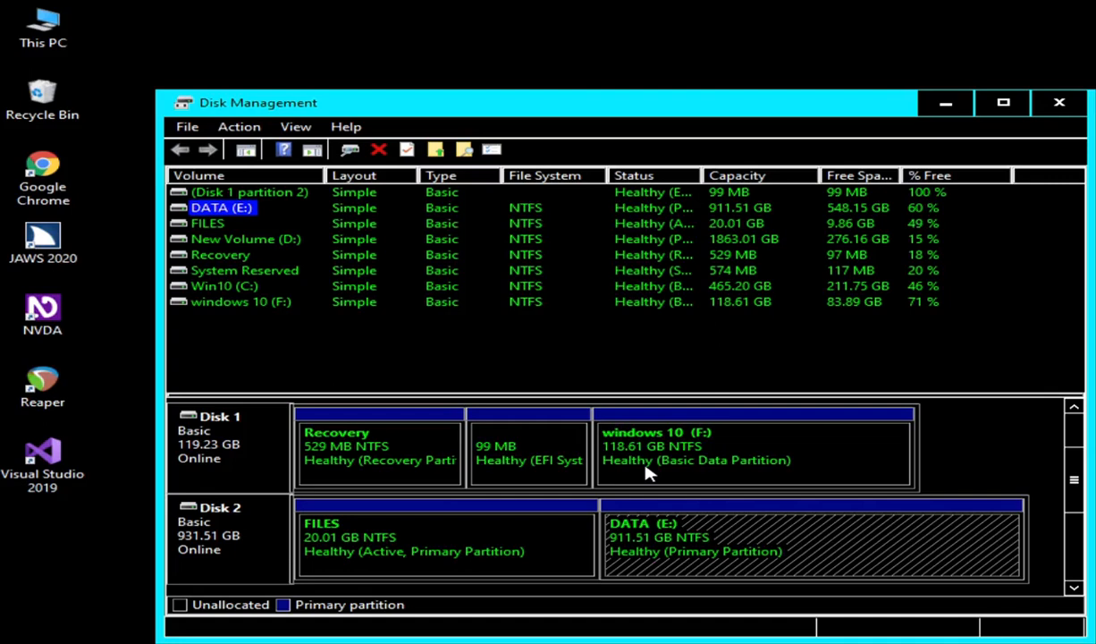
{"action": "key", "text": "Down"}
{"action": "key", "text": "Tab"}
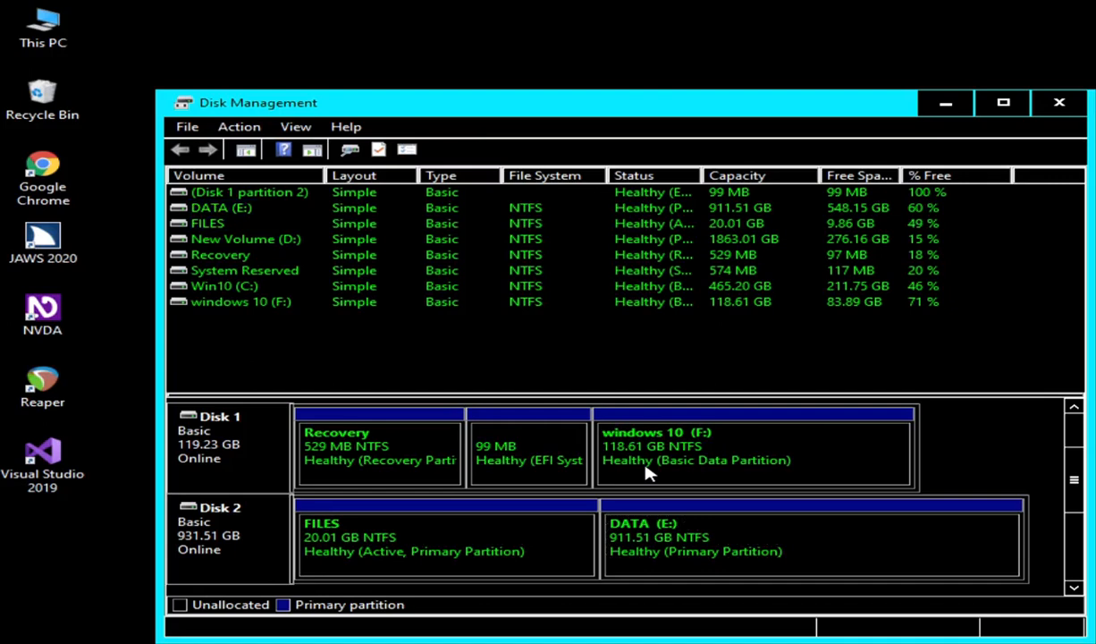
Inspect the Win10 (C:) and System Reserved partitions of Disk 0 in the graphical disk view, ending on Win10 (C:).
{"action": "scroll", "coordinate": [650, 473], "scroll_direction": "up", "scroll_amount": 1}
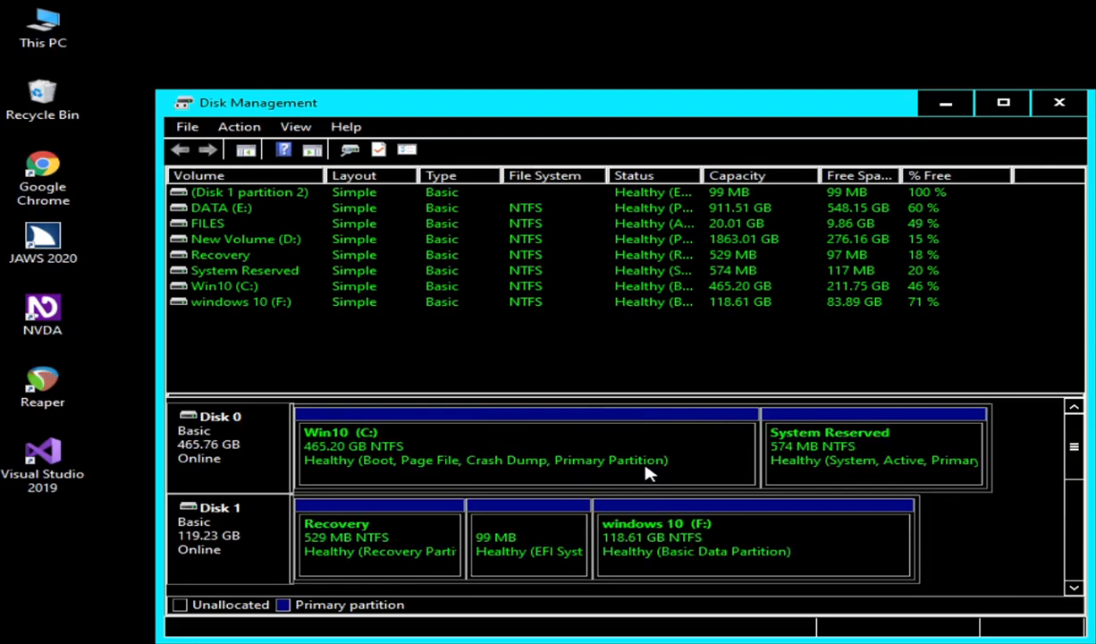
{"action": "left_click", "coordinate": [650, 474]}
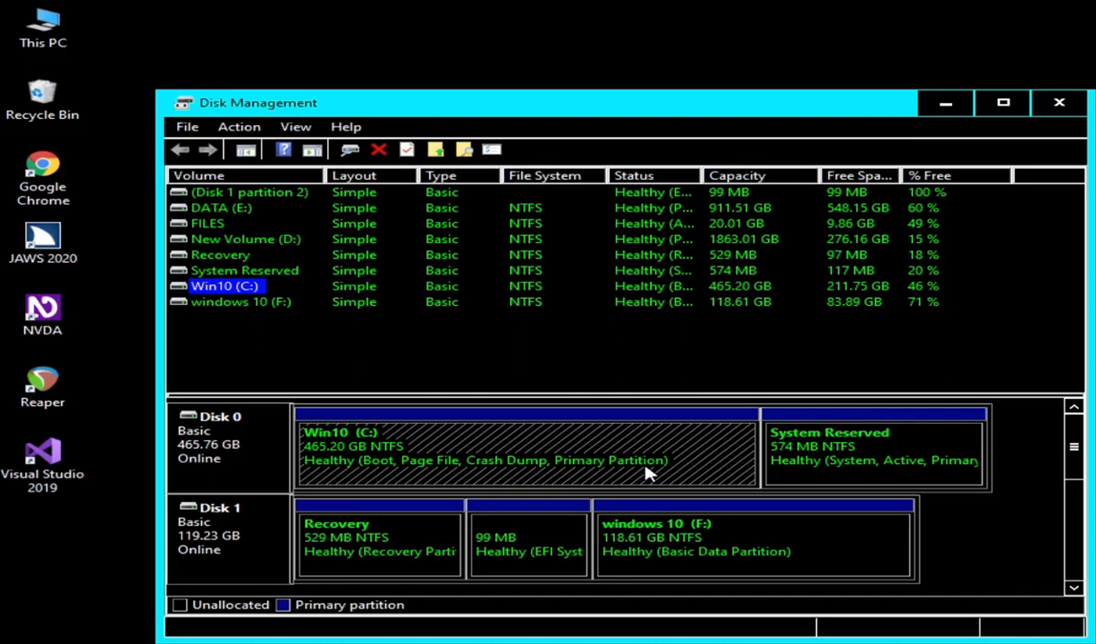
{"action": "key", "text": "Up"}
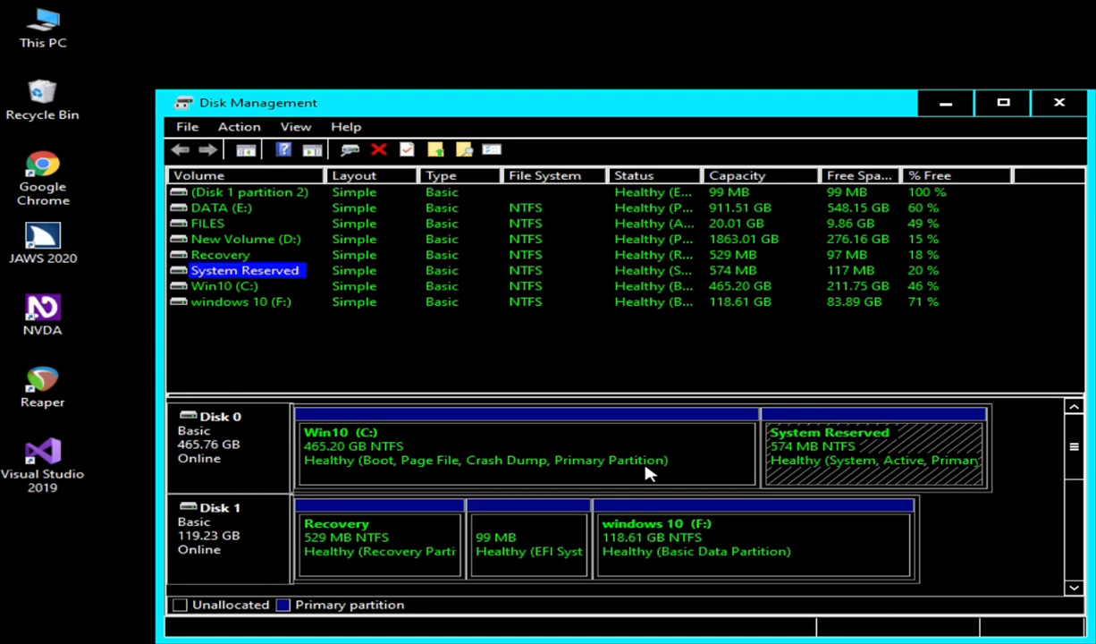
{"action": "left_click", "coordinate": [648, 473]}
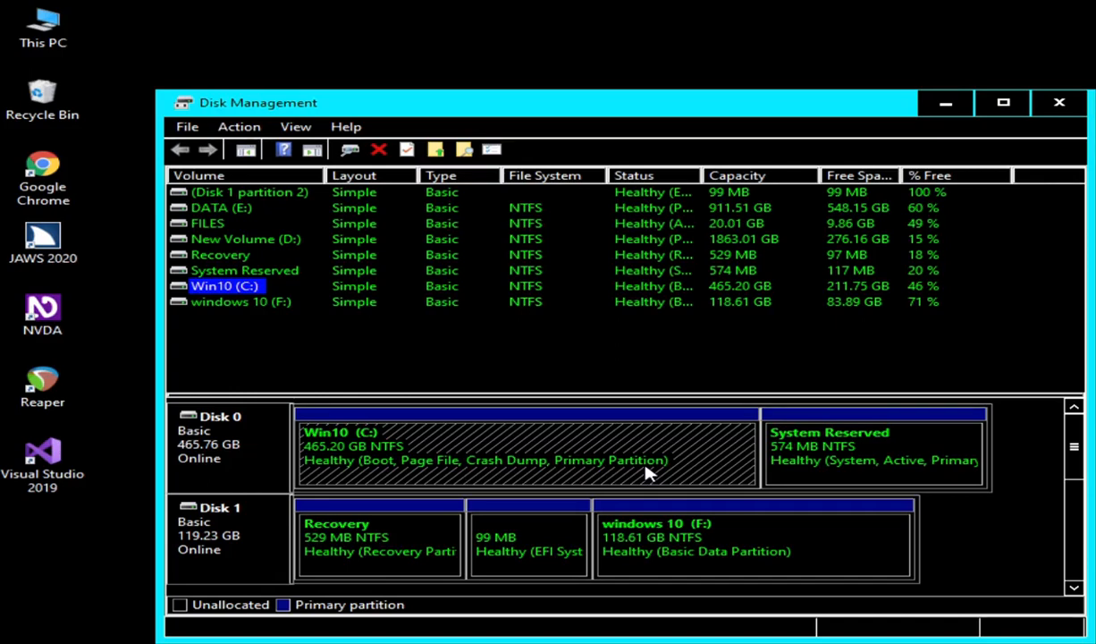
Review the operations offered for the Win10 (C:) partition, up to Mark Partition as Active, without running any.
{"action": "key", "text": "shift+F10"}
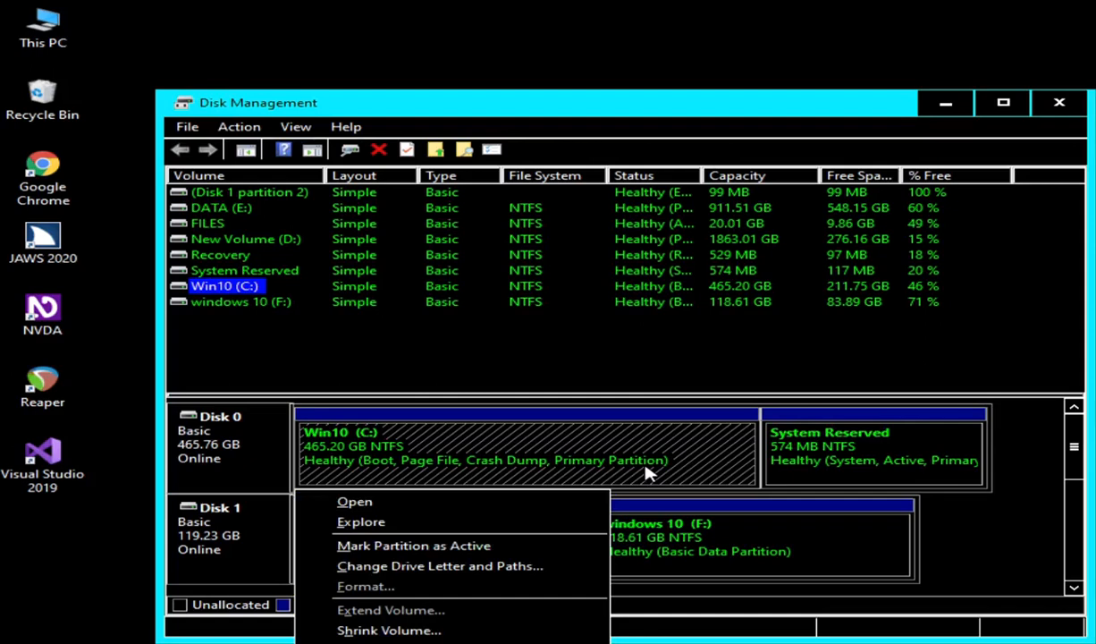
{"action": "key", "text": "Down"}
{"action": "key", "text": "Down"}
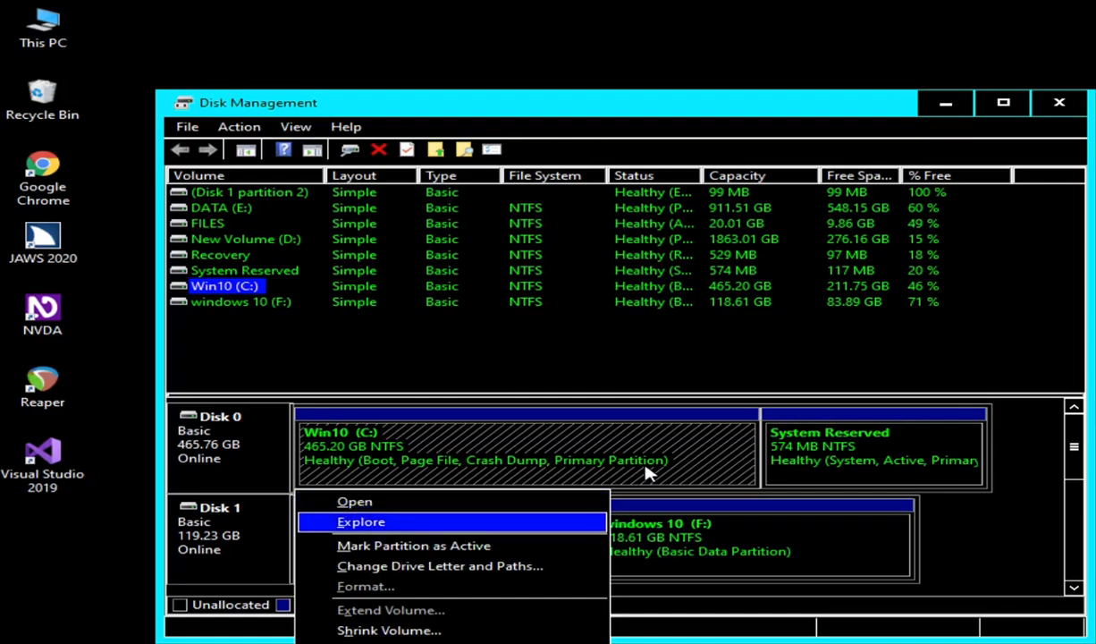
{"action": "key", "text": "Down"}
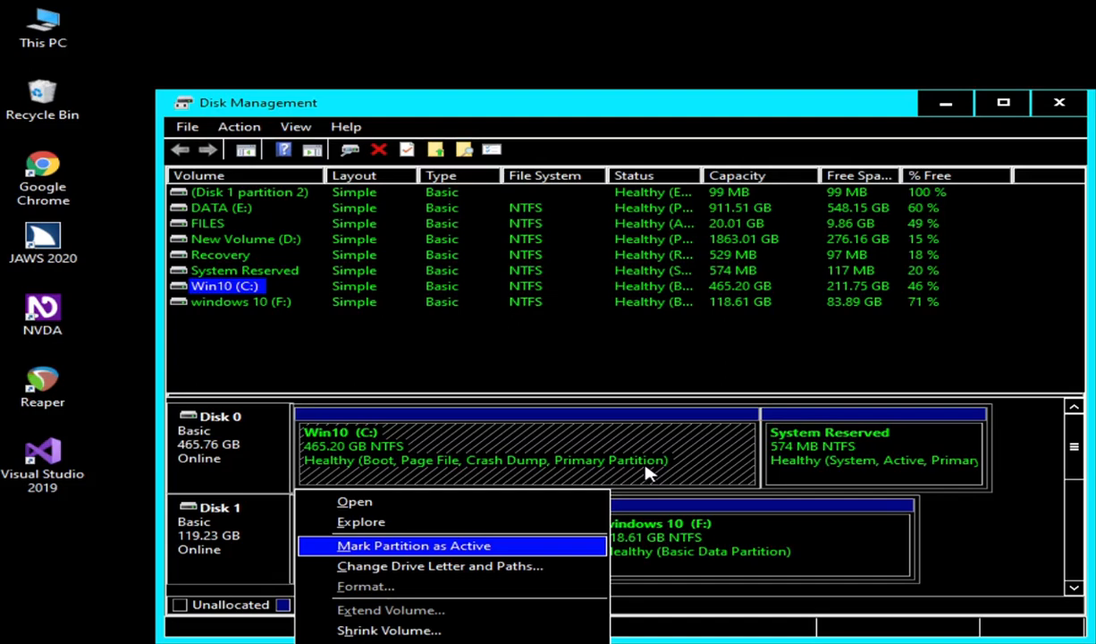
{"action": "key", "text": "Escape"}
Review the operations offered for the System Reserved partition, including Change Drive Letter and Paths, Format, Extend Volume and Shrink Volume, without running any.
{"action": "key", "text": "Right"}
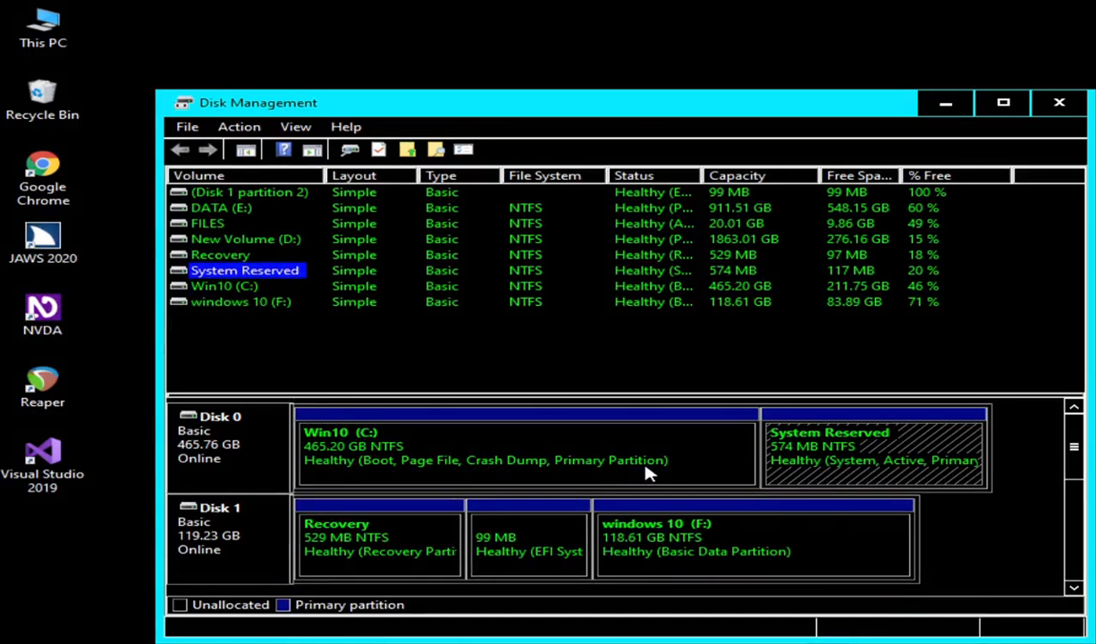
{"action": "key", "text": "shift+F10"}
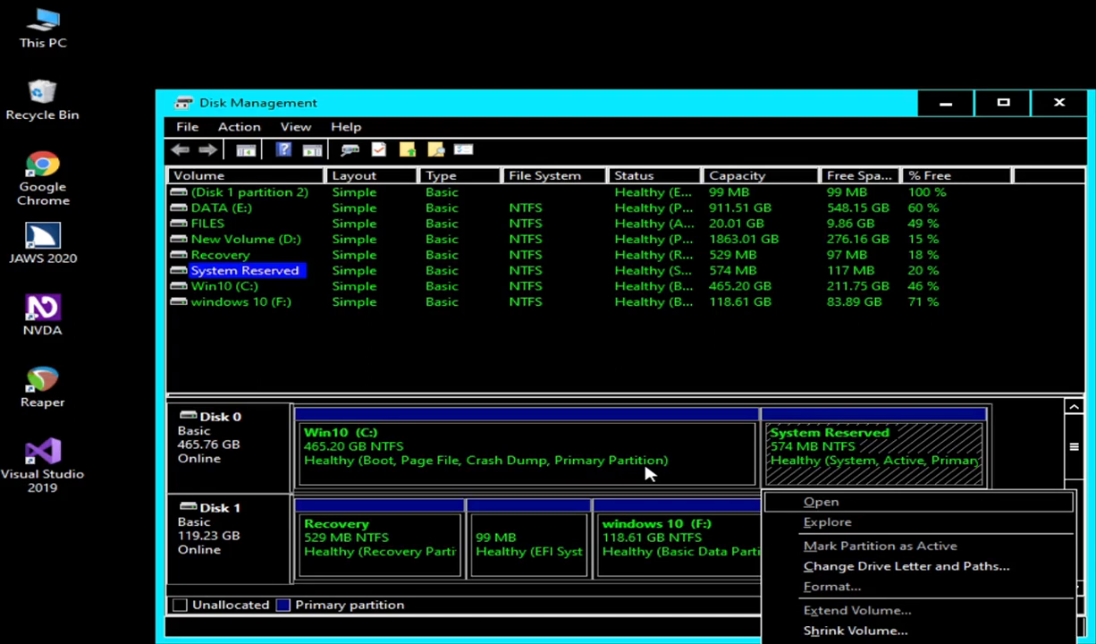
{"action": "key", "text": "Down"}
{"action": "key", "text": "Down"}
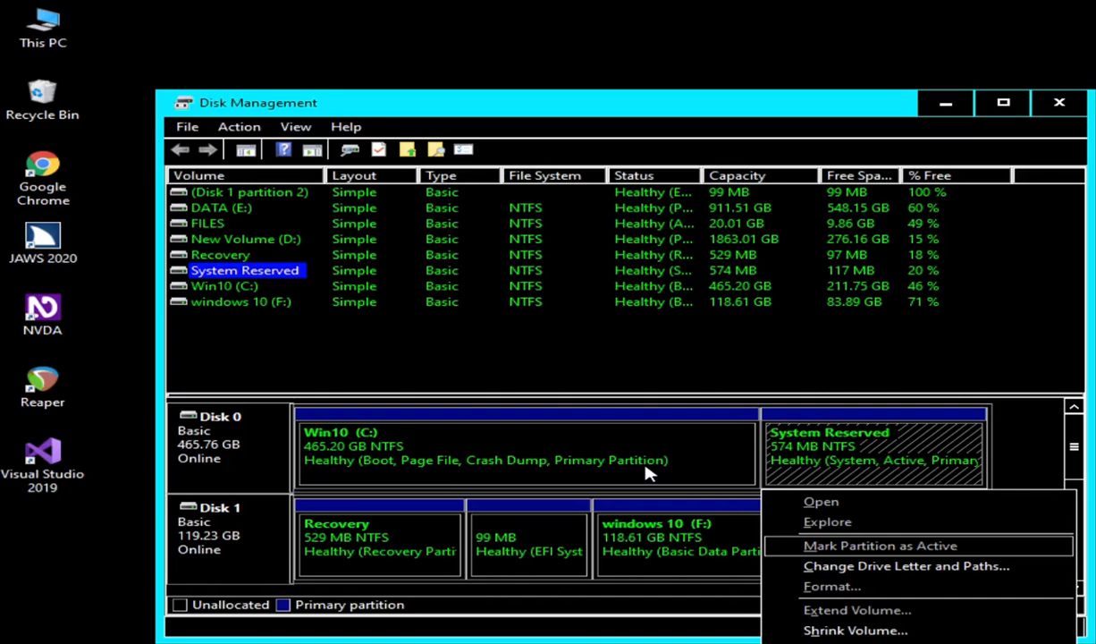
{"action": "key", "text": "Down"}
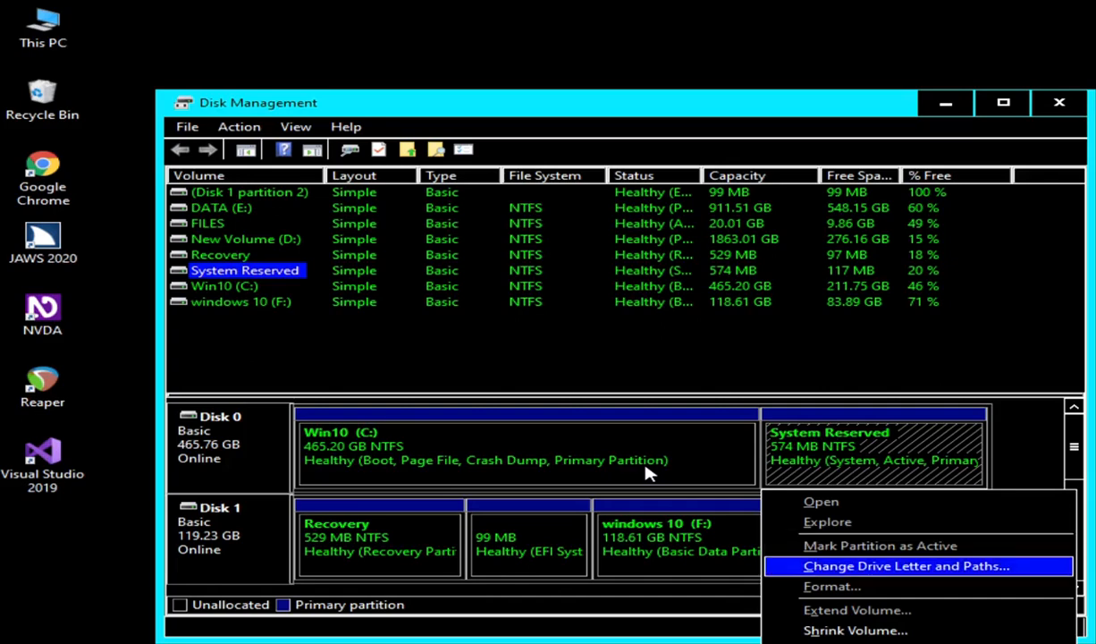
{"action": "key", "text": "Down"}
{"action": "key", "text": "Up"}
{"action": "key", "text": "Down"}
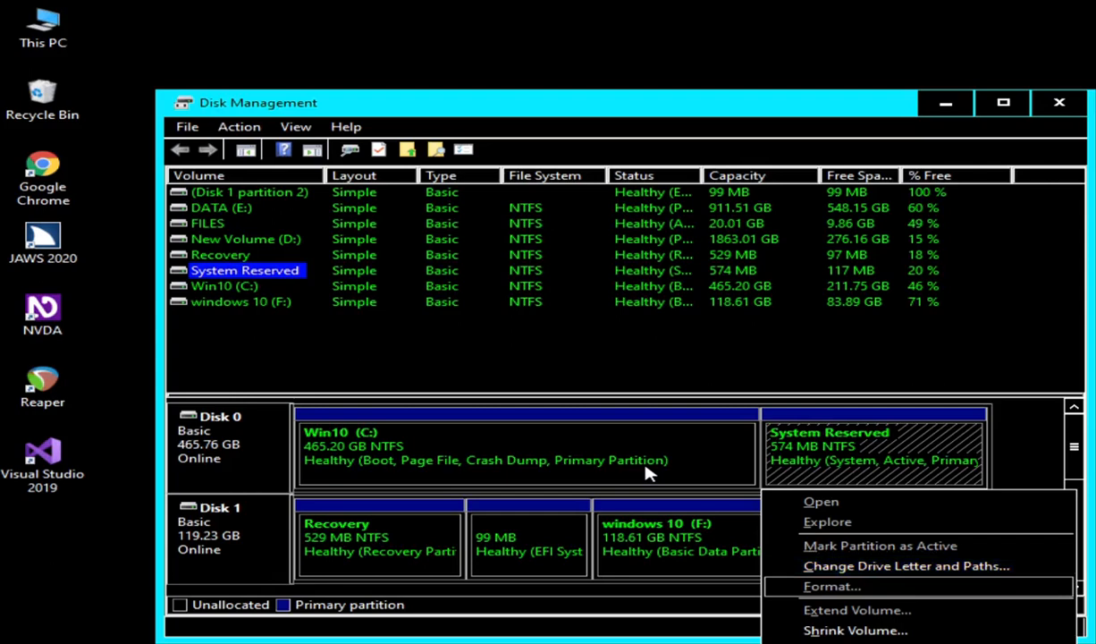
{"action": "key", "text": "Down"}
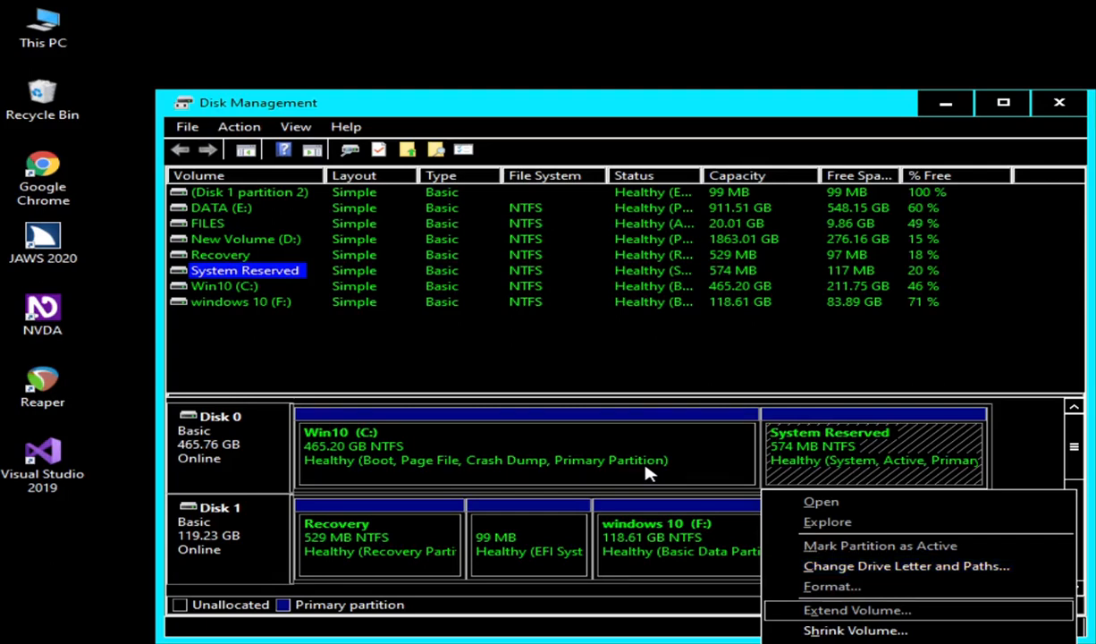
{"action": "key", "text": "Down"}
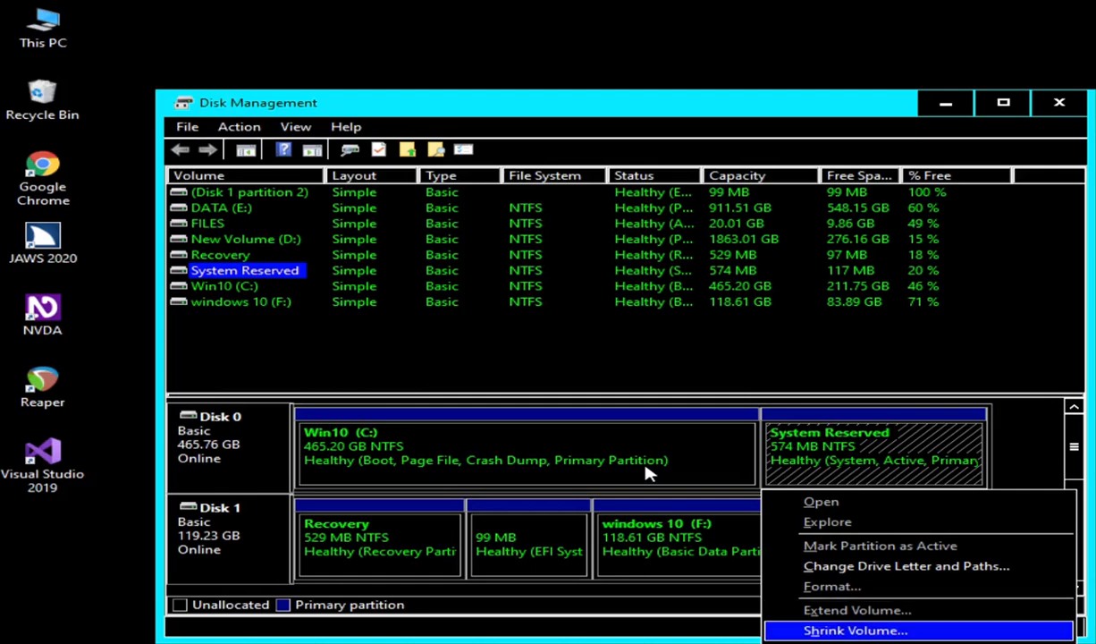
{"action": "key", "text": "Down"}
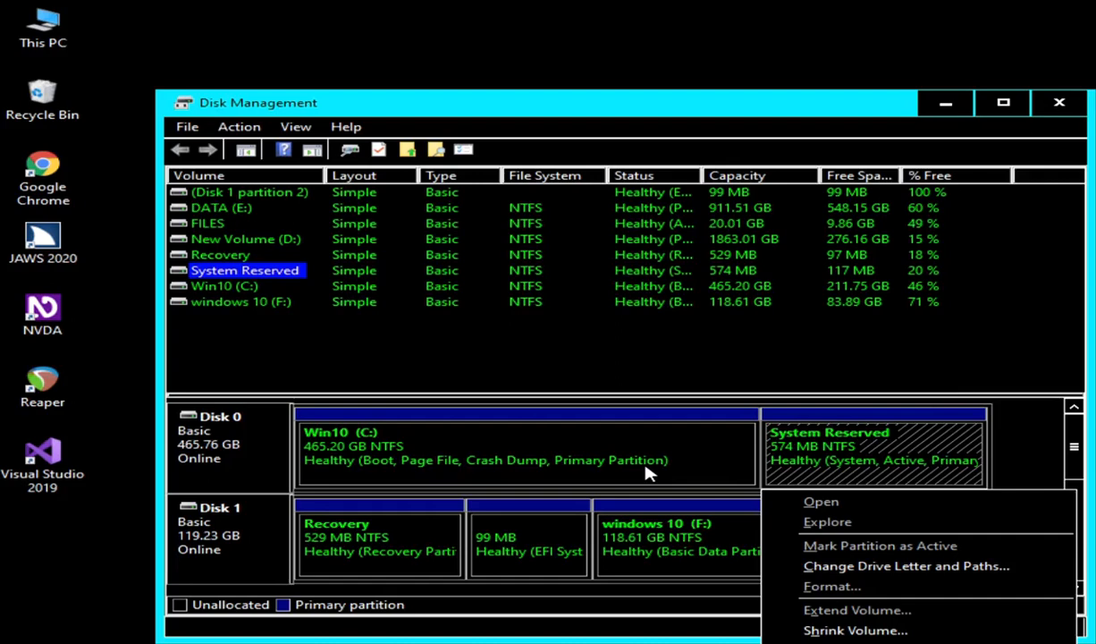
{"action": "key", "text": "Escape"}
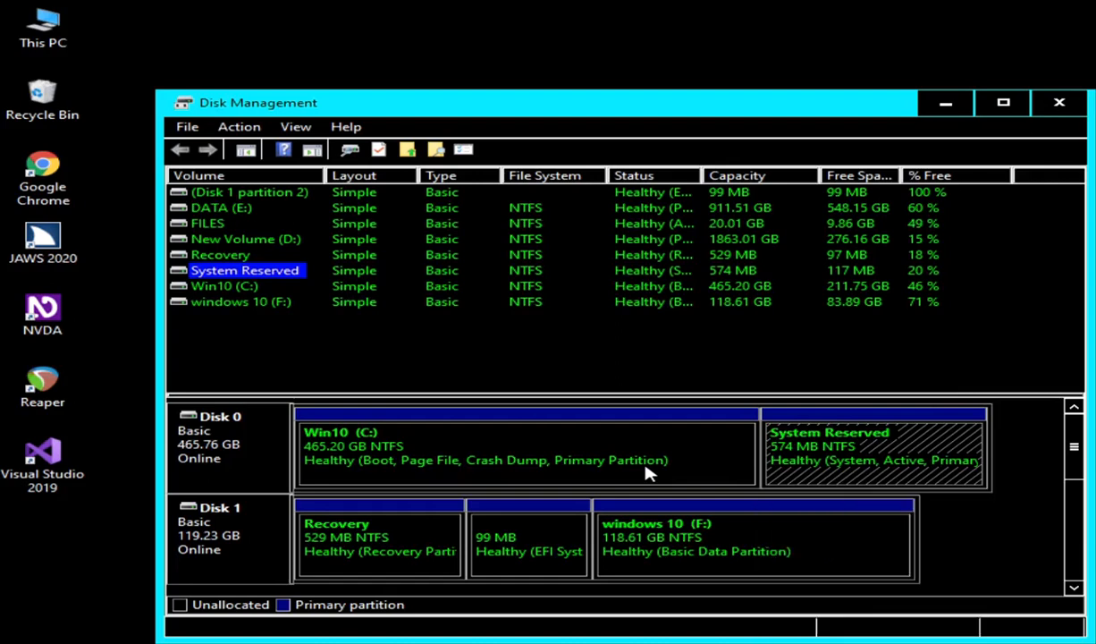
Open the Shrink Volume settings for the Win10 (C:) partition on Disk 0.
{"action": "key", "text": "Down"}
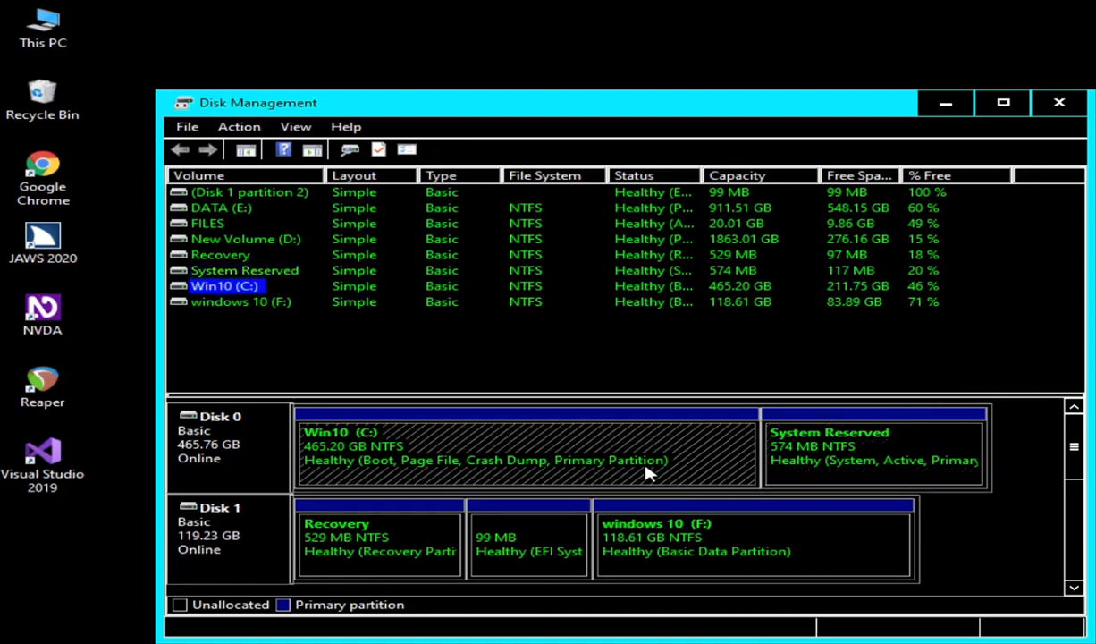
{"action": "key", "text": "shift+F10"}
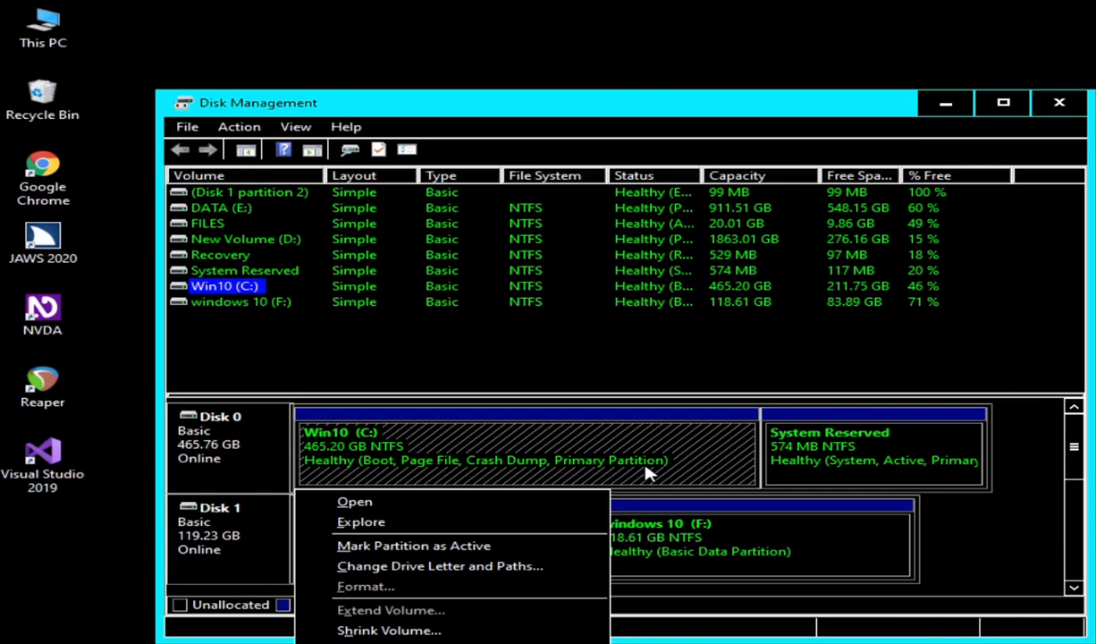
{"action": "key", "text": "Up"}
{"action": "key", "text": "Up"}
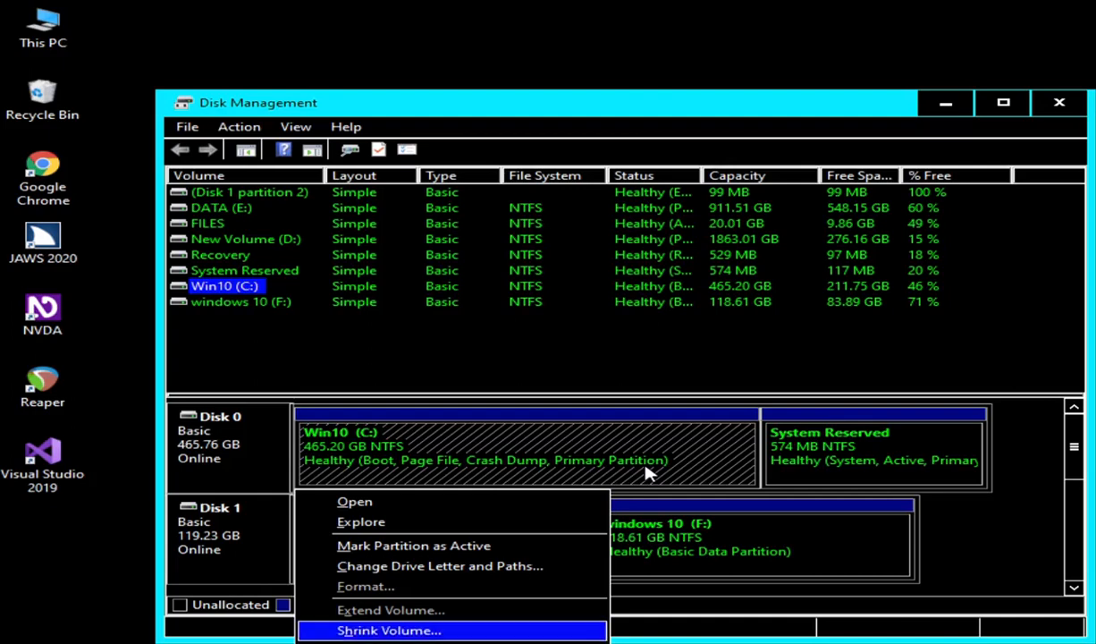
{"action": "key", "text": "Up"}
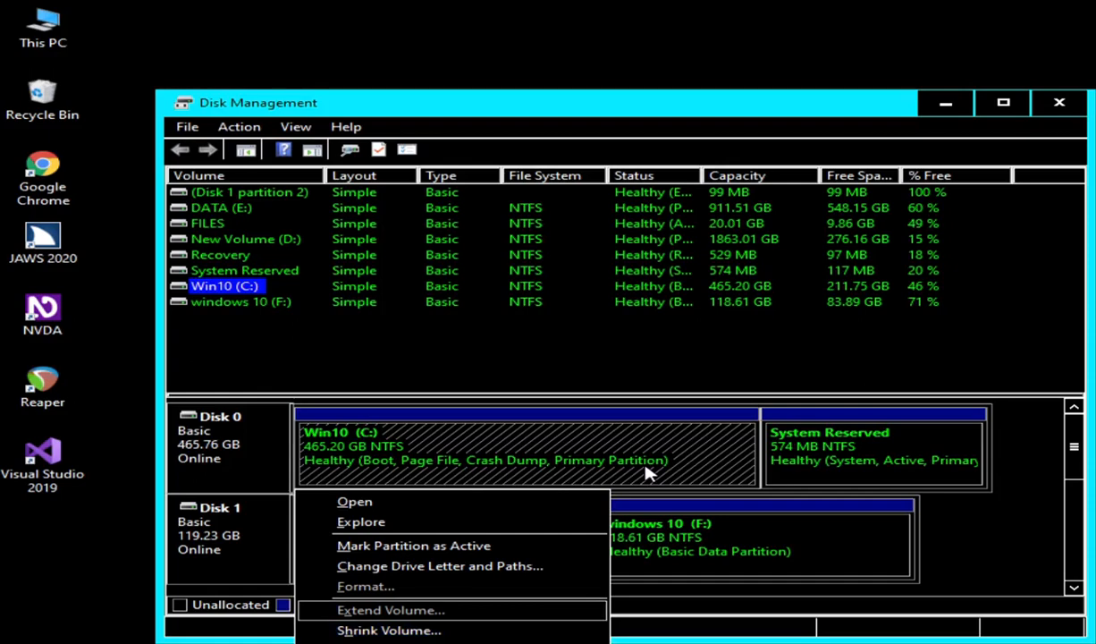
{"action": "key", "text": "Down"}
{"action": "key", "text": "Return"}
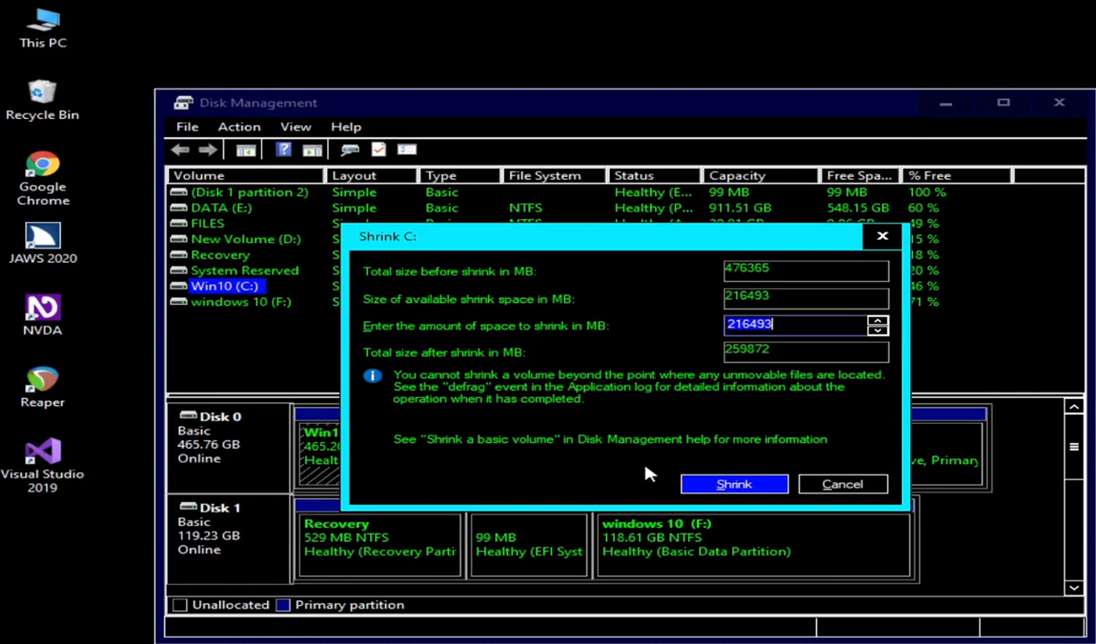
Set the amount of space to shrink to 20480 MB and shrink the C: volume.
{"action": "key", "text": "BackSpace"}
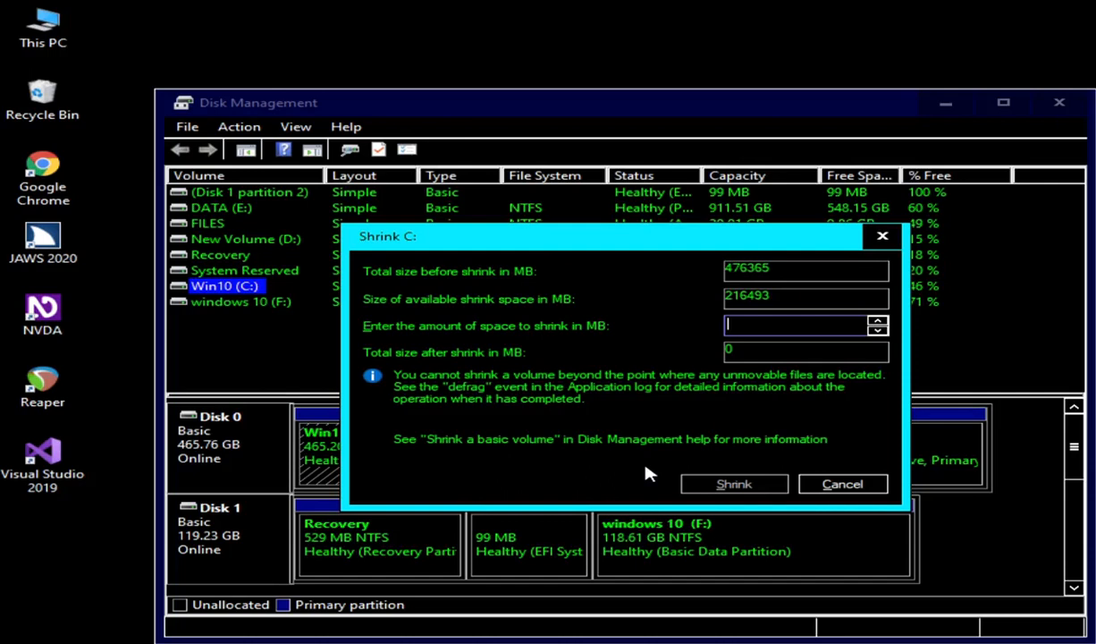
{"action": "type", "text": "20"}
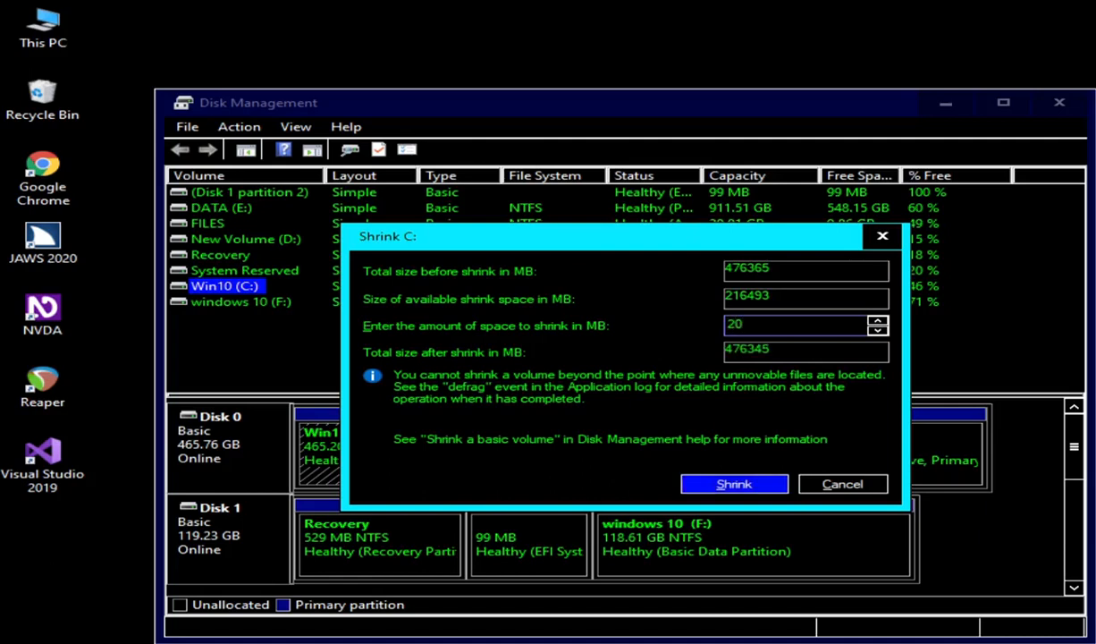
{"action": "type", "text": "480"}
{"action": "key", "text": "Tab"}
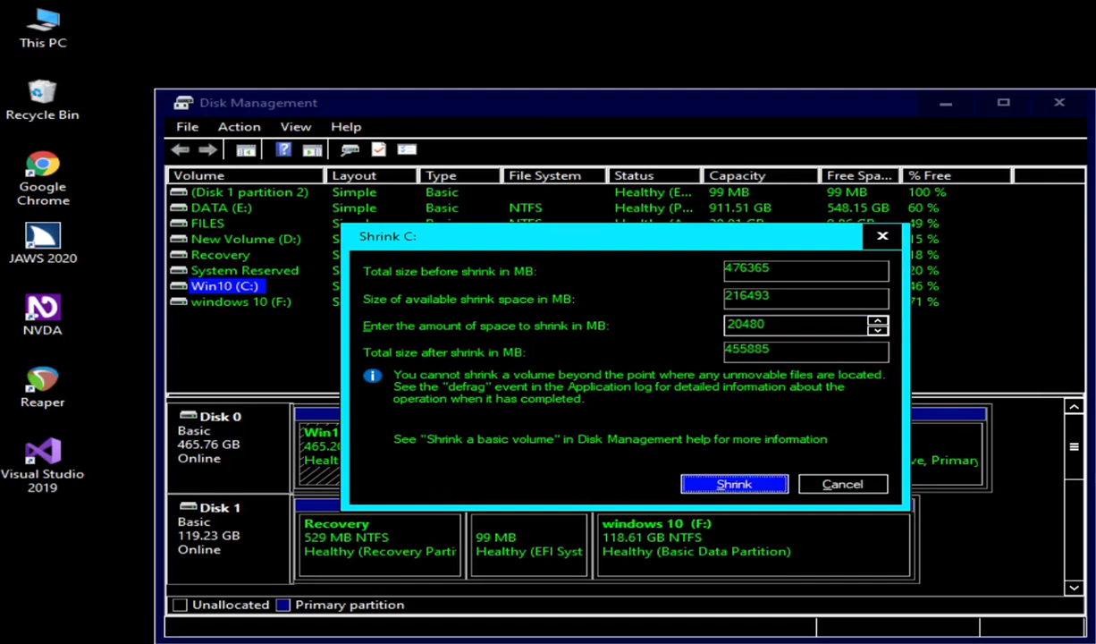
{"action": "key", "text": "Return"}
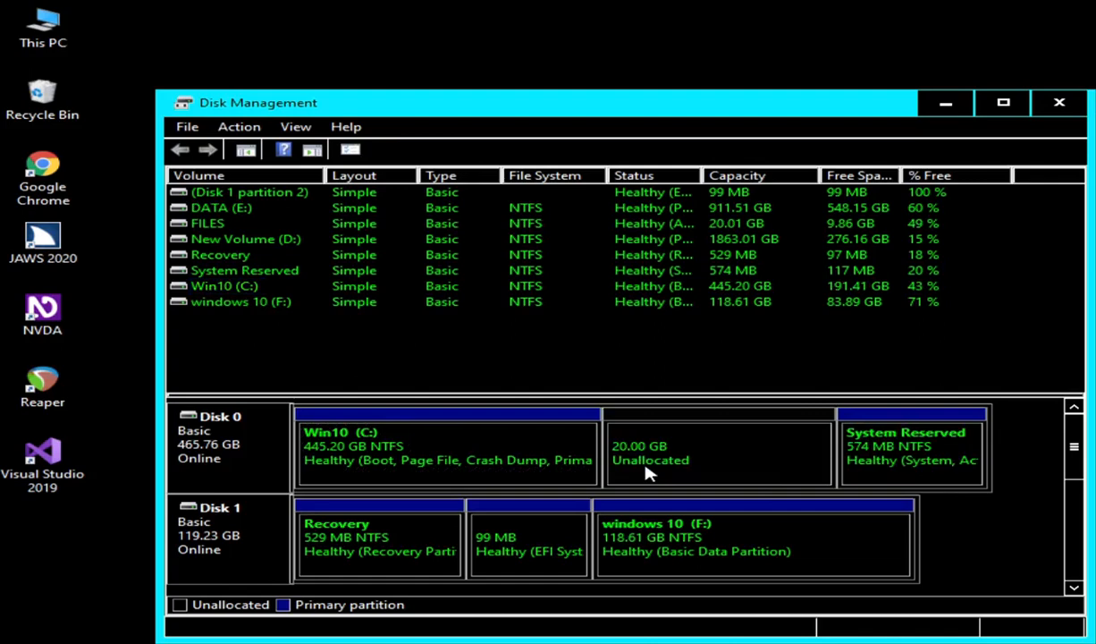
Select the 20.00 GB unallocated space on Disk 0 and review the volume types offered for it, from simple to RAID-5.
{"action": "right_click", "coordinate": [650, 474]}
{"action": "key", "text": "Tab"}
{"action": "key", "text": "w"}
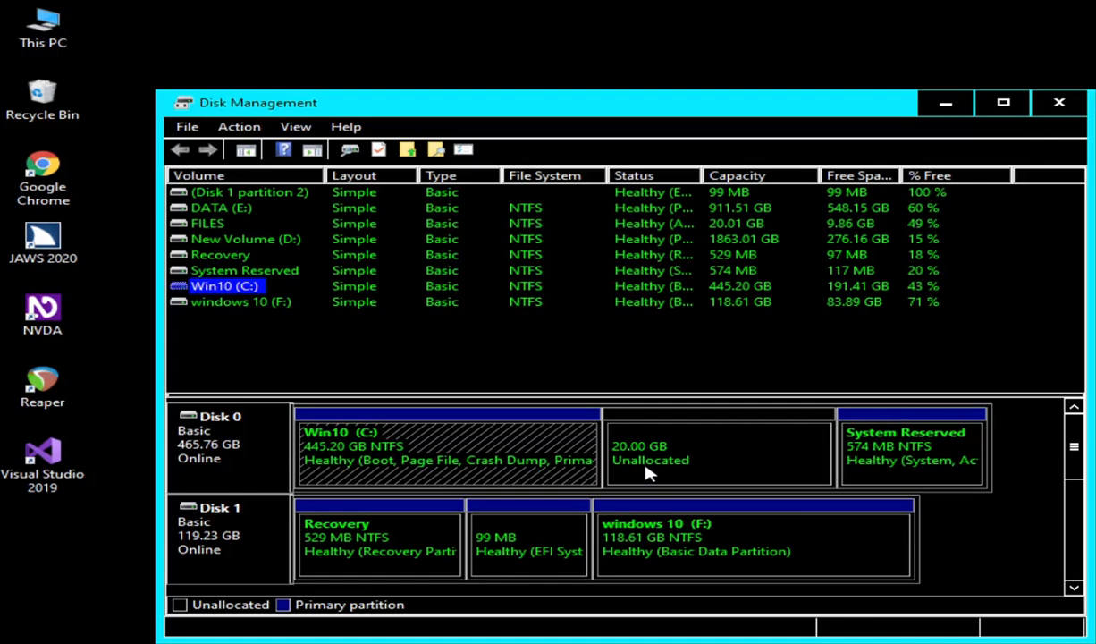
{"action": "left_click", "coordinate": [649, 474]}
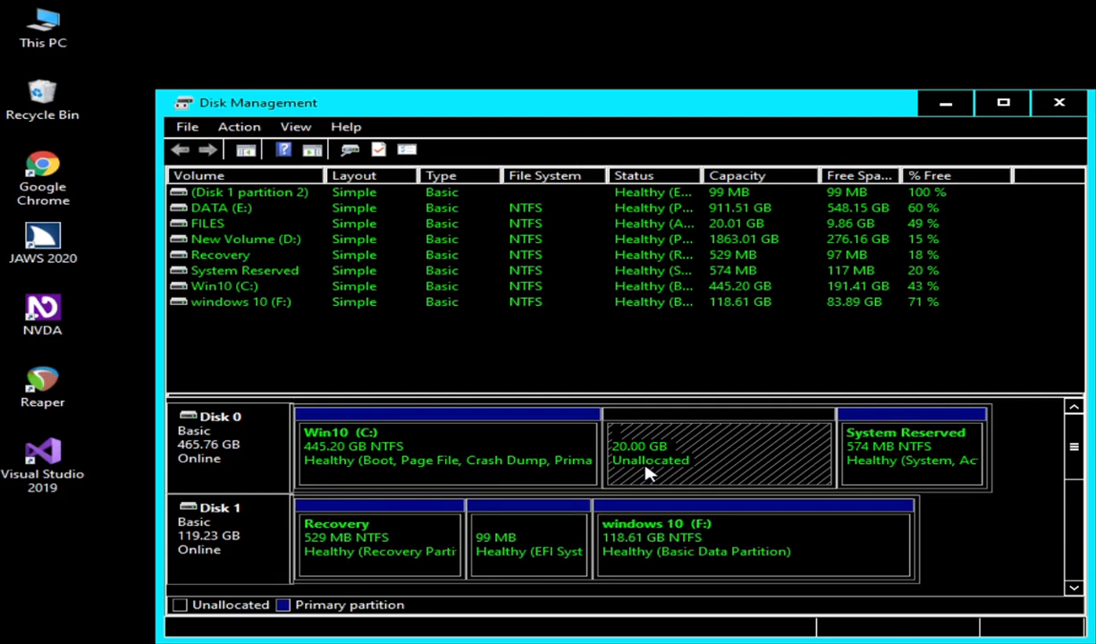
{"action": "right_click", "coordinate": [647, 474]}
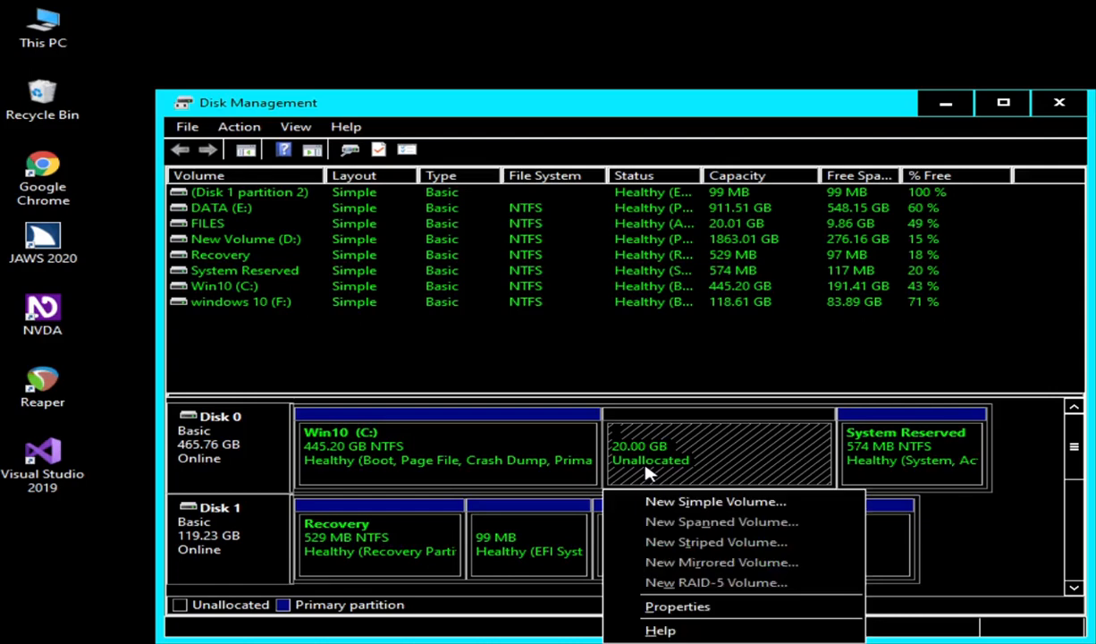
{"action": "key", "text": "Down"}
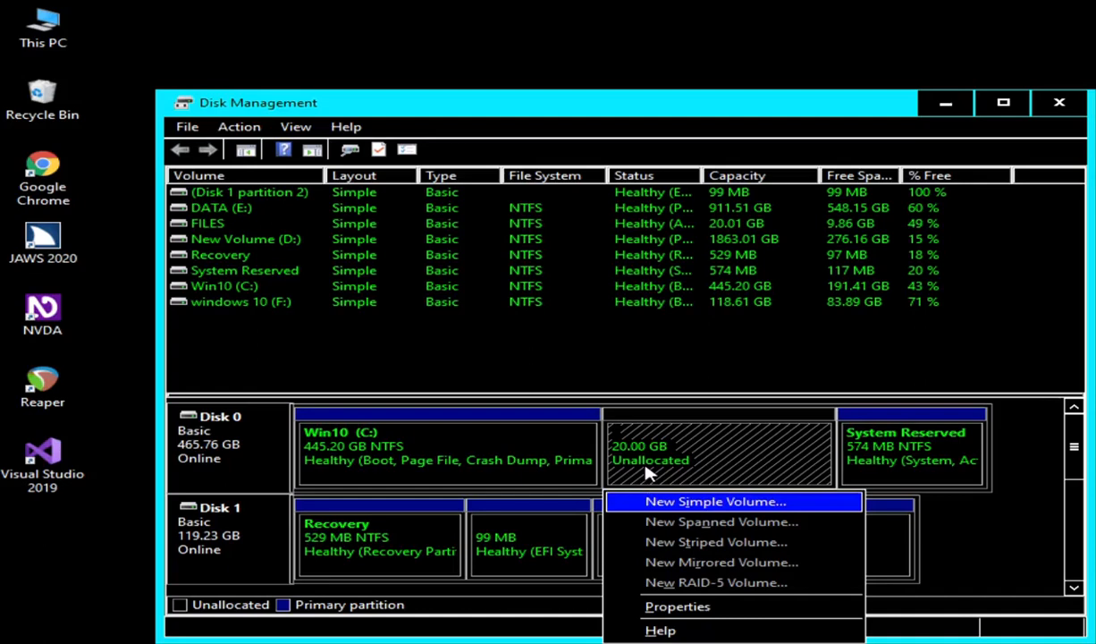
{"action": "key", "text": "Down"}
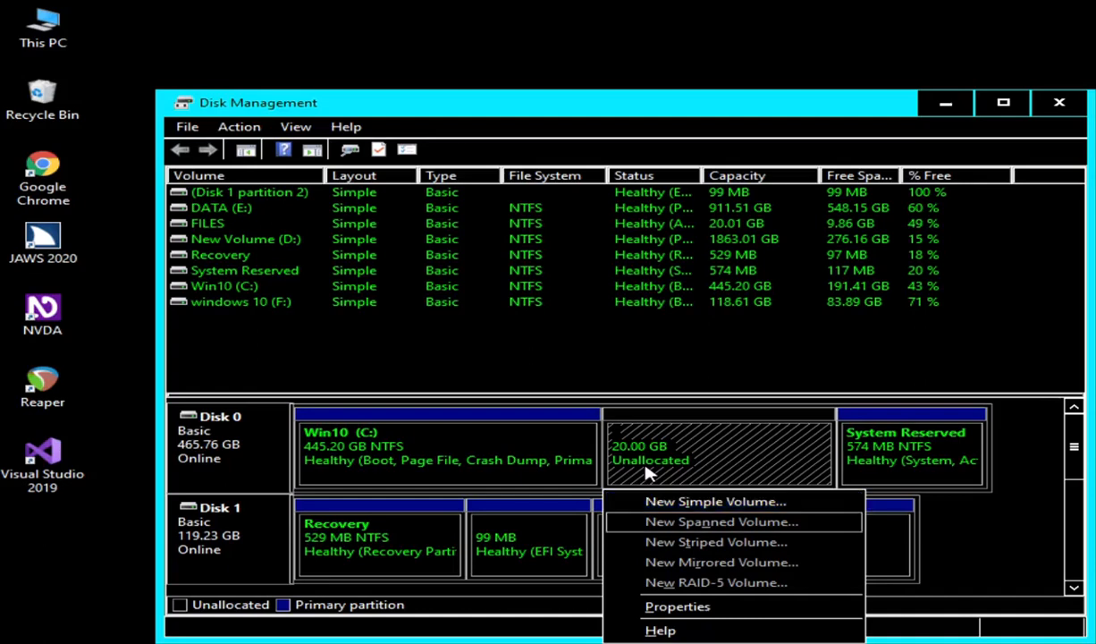
{"action": "key", "text": "Down"}
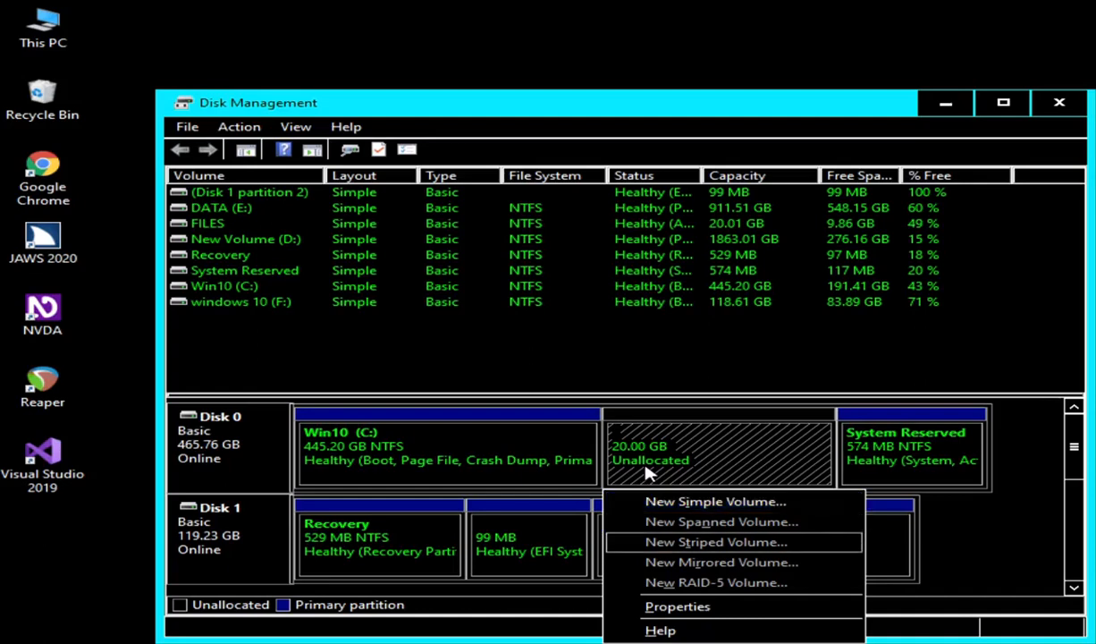
{"action": "key", "text": "Down"}
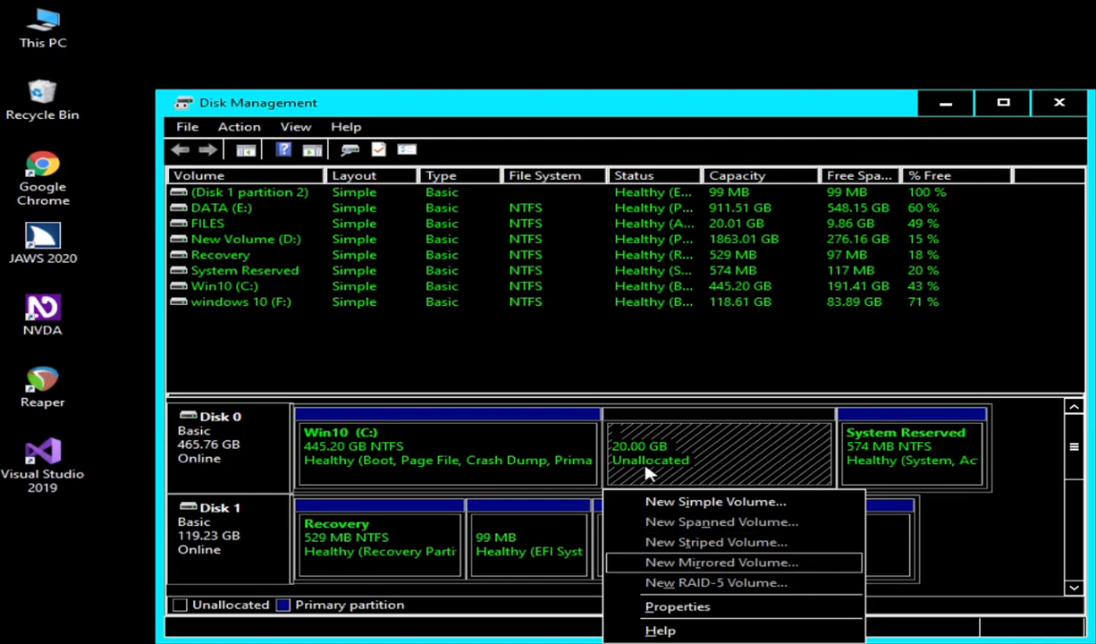
{"action": "key", "text": "Down"}
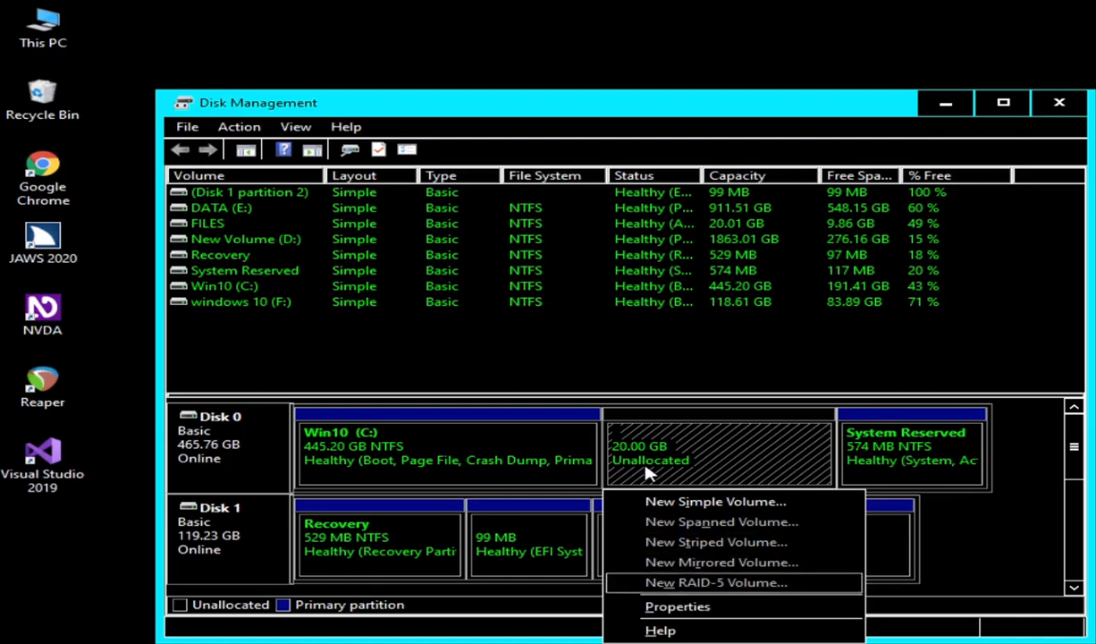
{"action": "key", "text": "Down"}
{"action": "key", "text": "Down"}
Start a new simple volume in the unallocated space and accept the maximum size of 20479 MB.
{"action": "key", "text": "Down"}
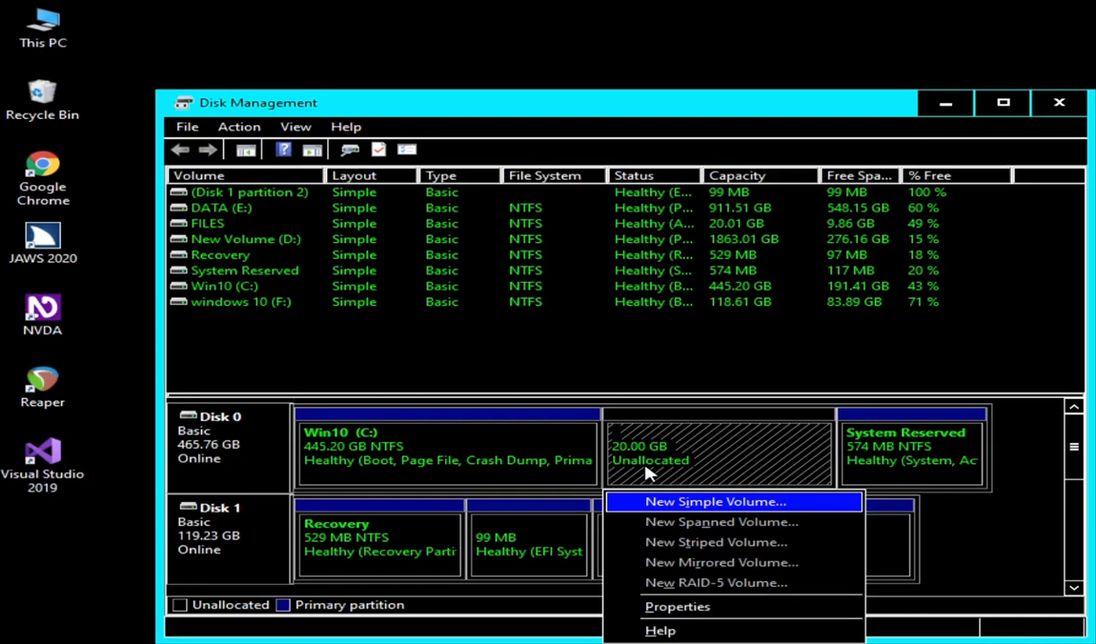
{"action": "key", "text": "Return"}
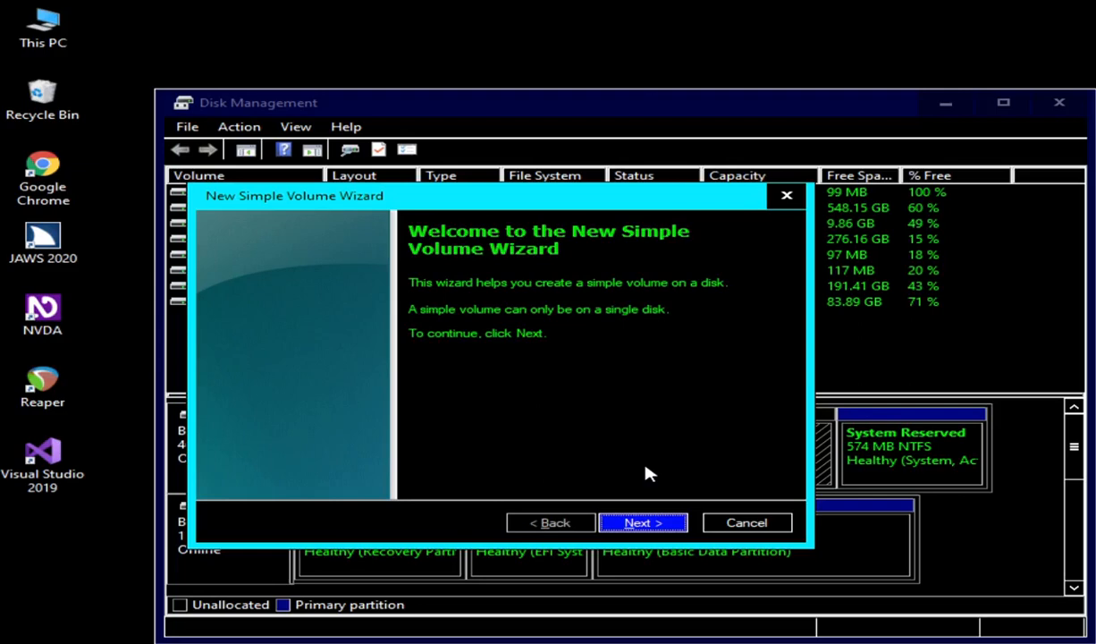
{"action": "key", "text": "Return"}
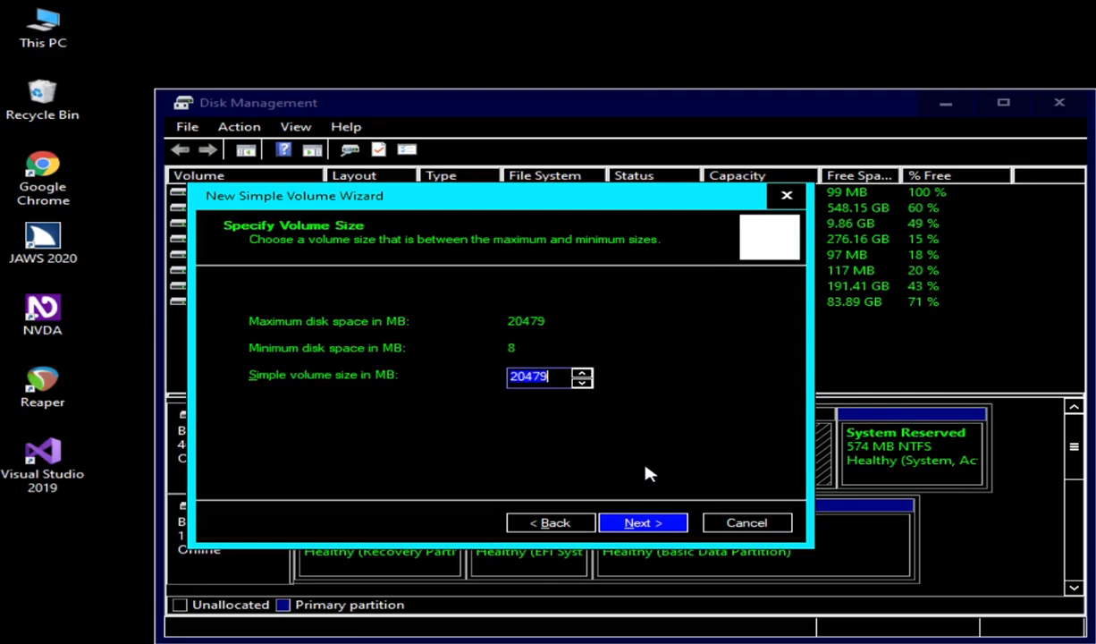
{"action": "key", "text": "Tab"}
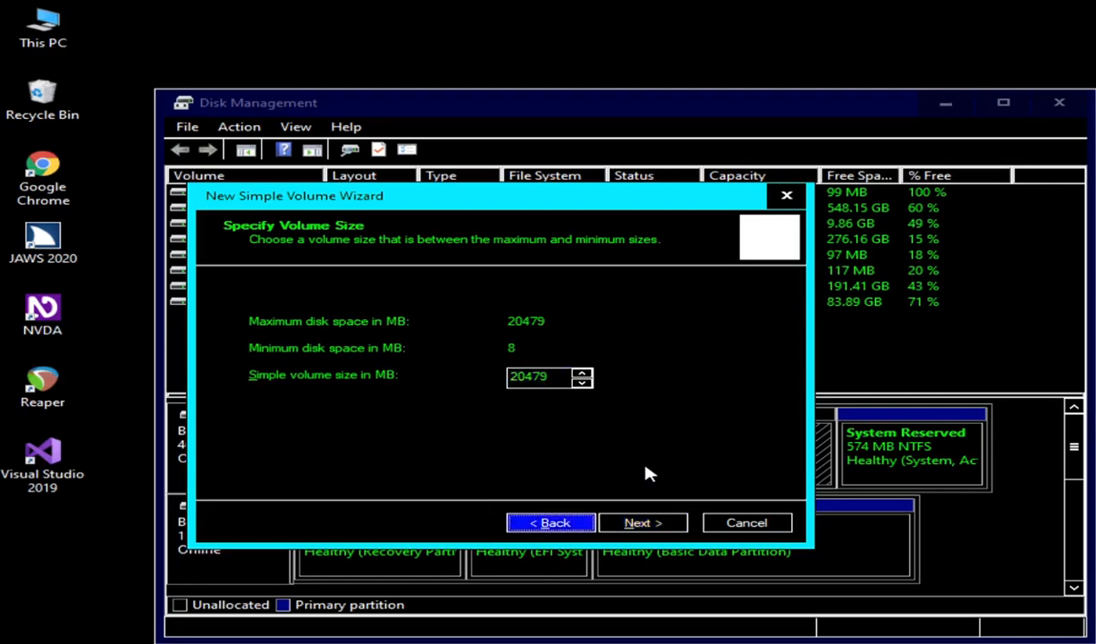
{"action": "key", "text": "Tab"}
{"action": "key", "text": "Return"}
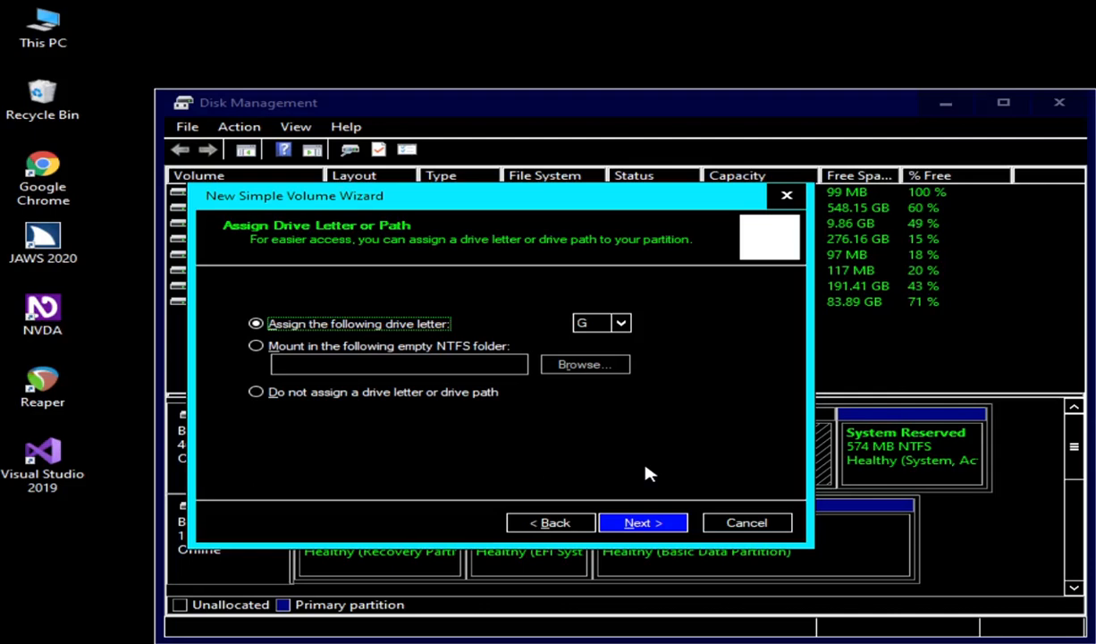
Review the NTFS folder mount and no-drive-letter options, then assign drive letter G to the new volume.
{"action": "key", "text": "Down"}
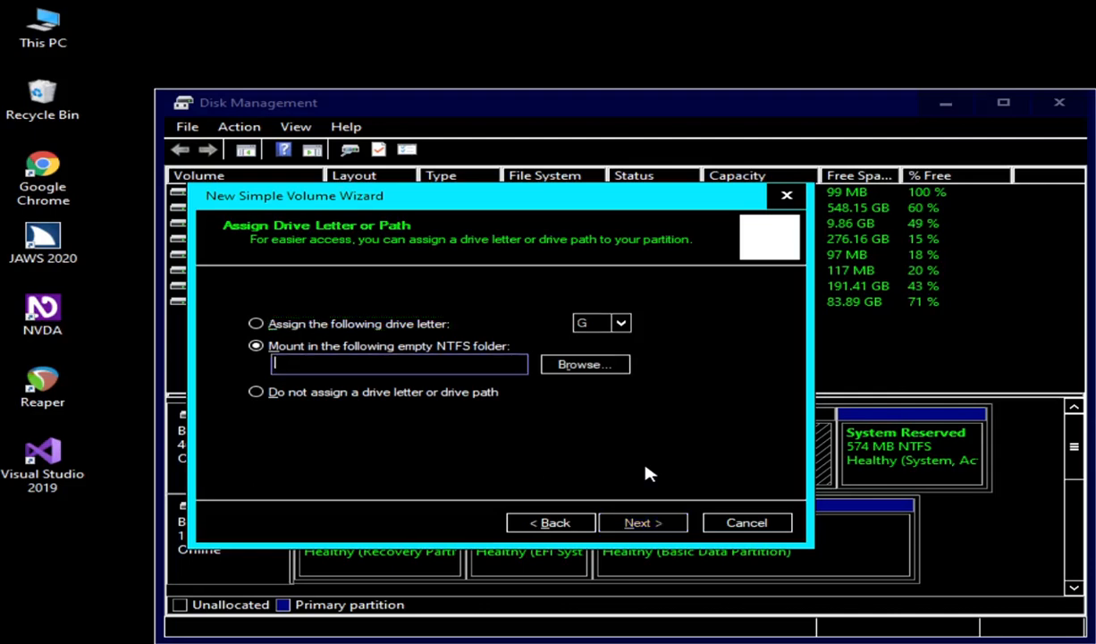
{"action": "key", "text": "Up"}
{"action": "key", "text": "Up"}
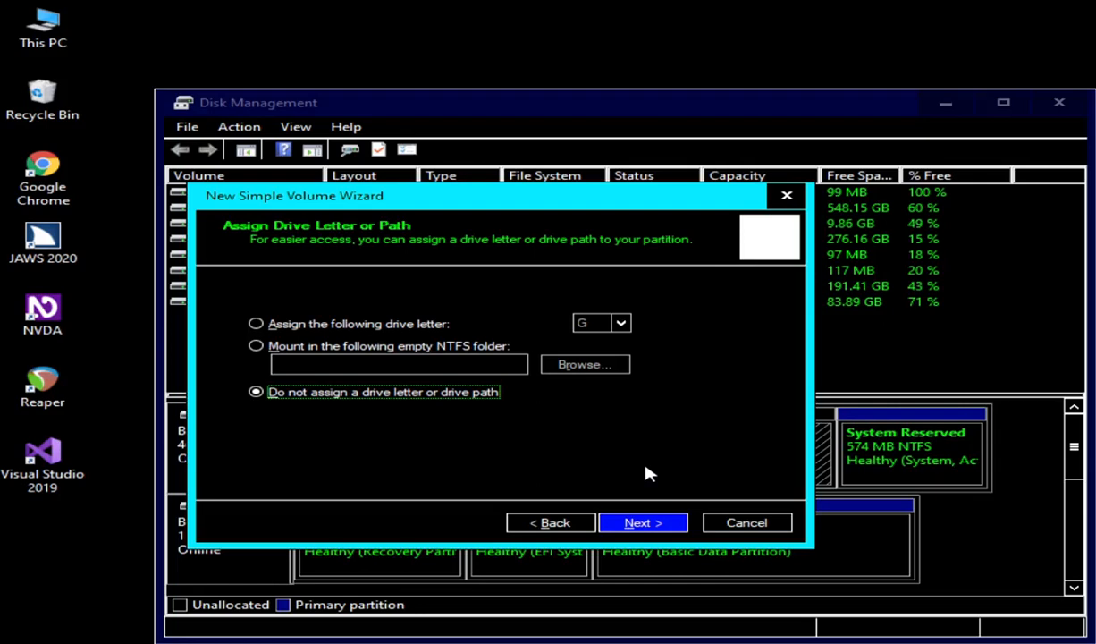
{"action": "key", "text": "Down"}
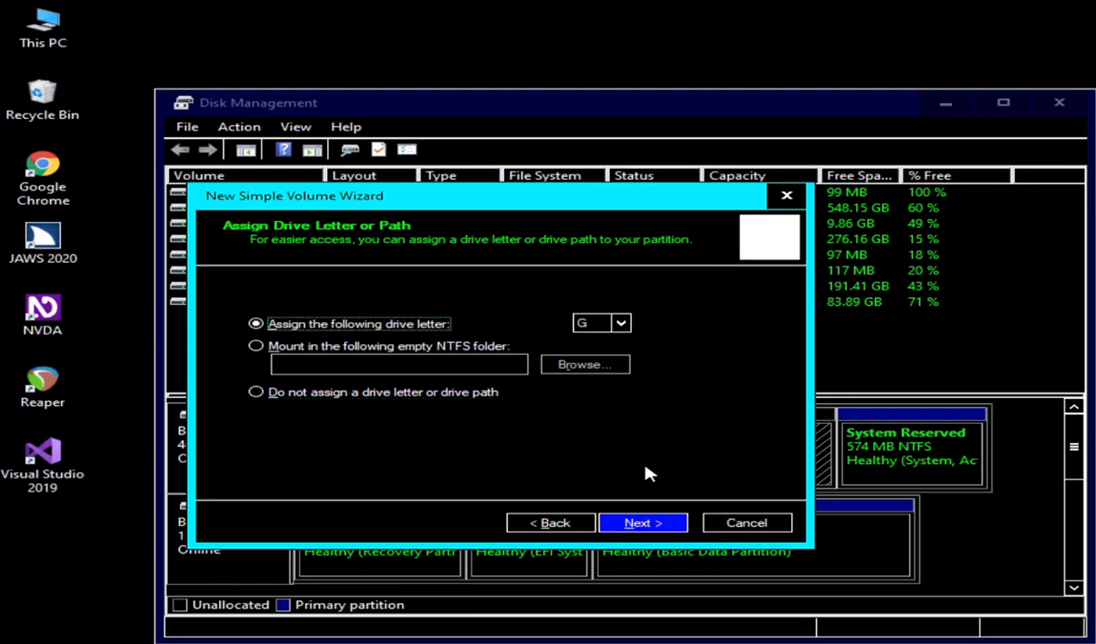
{"action": "key", "text": "Tab"}
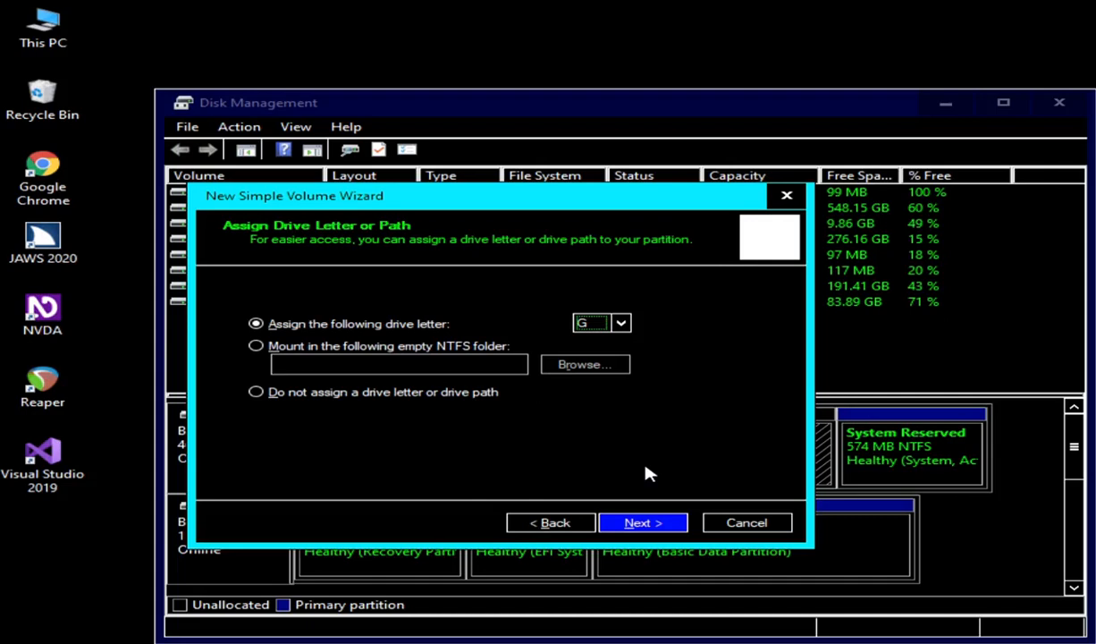
{"action": "key", "text": "Tab"}
{"action": "key", "text": "Tab"}
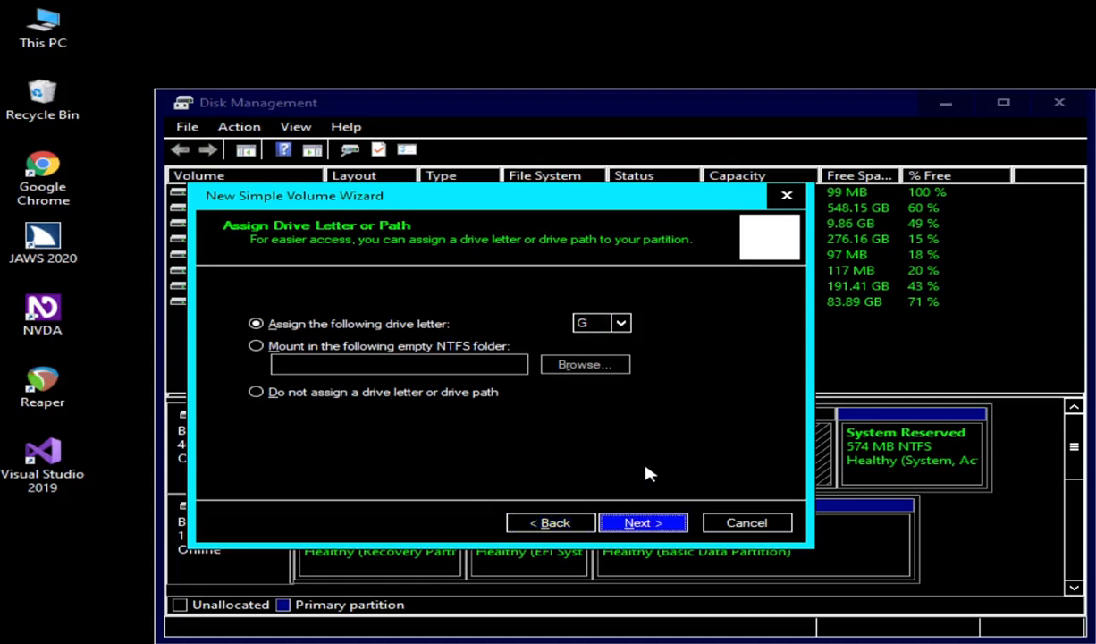
{"action": "key", "text": "Return"}
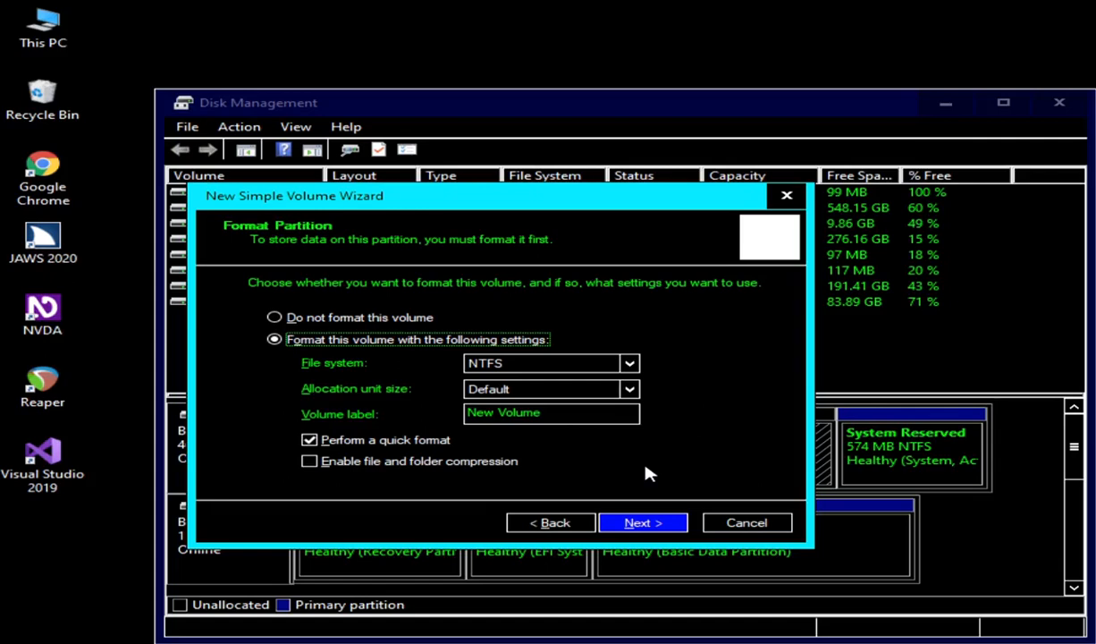
Label the new volume Local Disk and accept quick NTFS formatting with the default allocation unit size and no compression.
{"action": "key", "text": "Tab"}
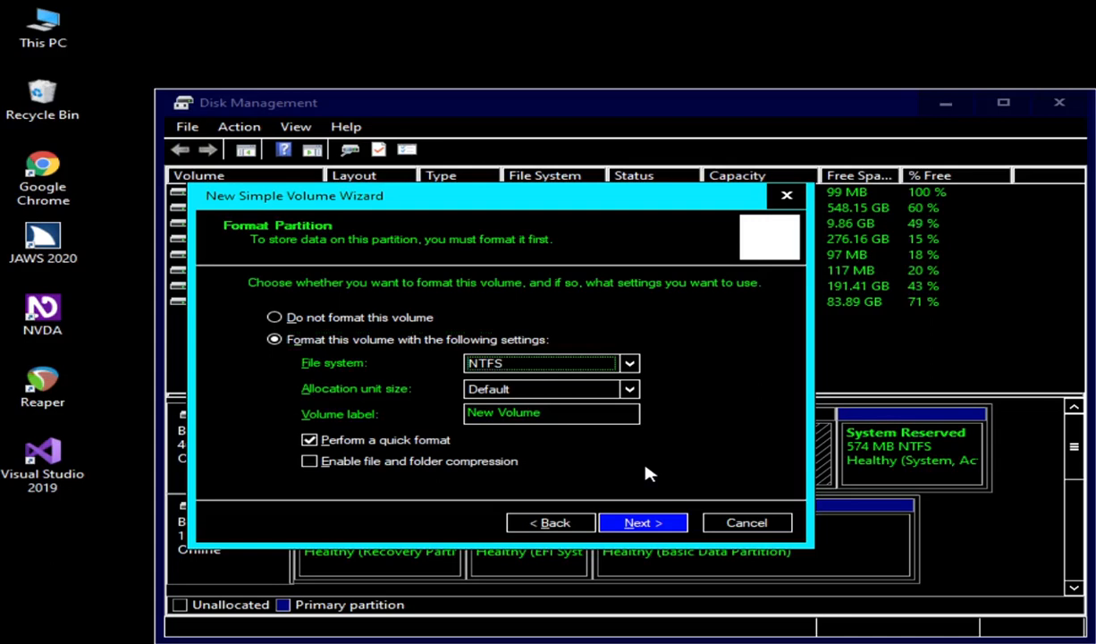
{"action": "key", "text": "Tab"}
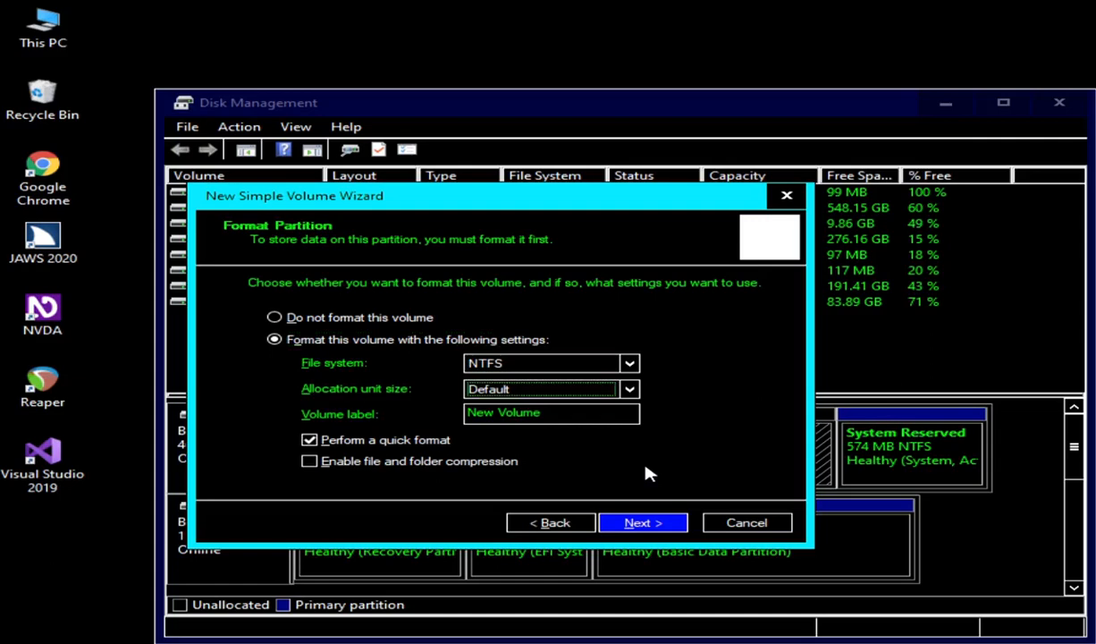
{"action": "key", "text": "Tab"}
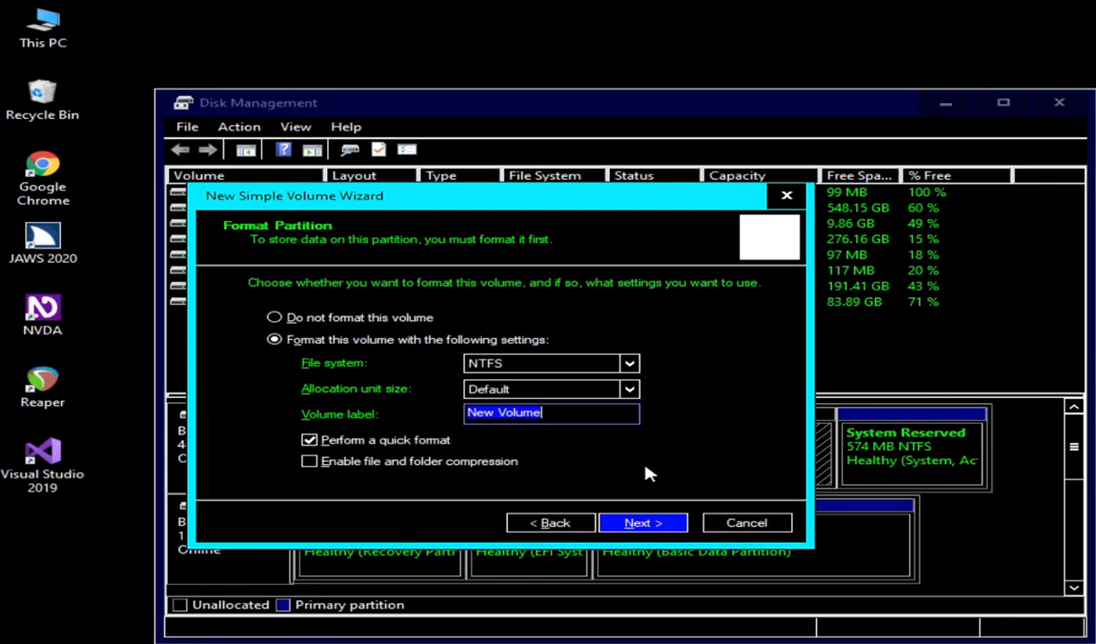
{"action": "type", "text": "Local"}
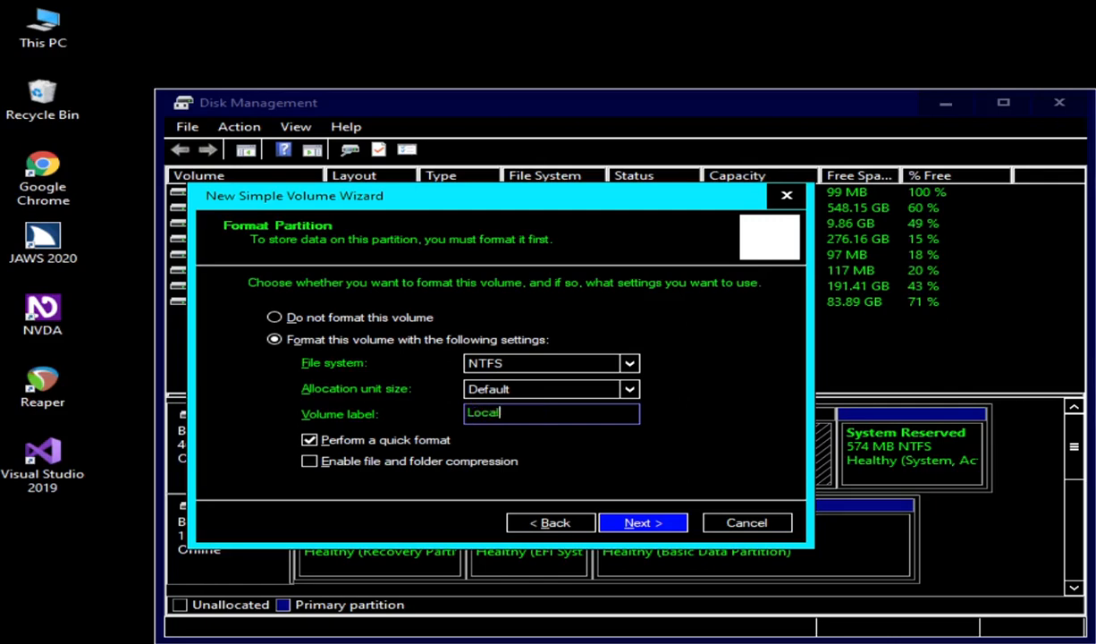
{"action": "type", "text": " Disk"}
{"action": "key", "text": "Tab"}
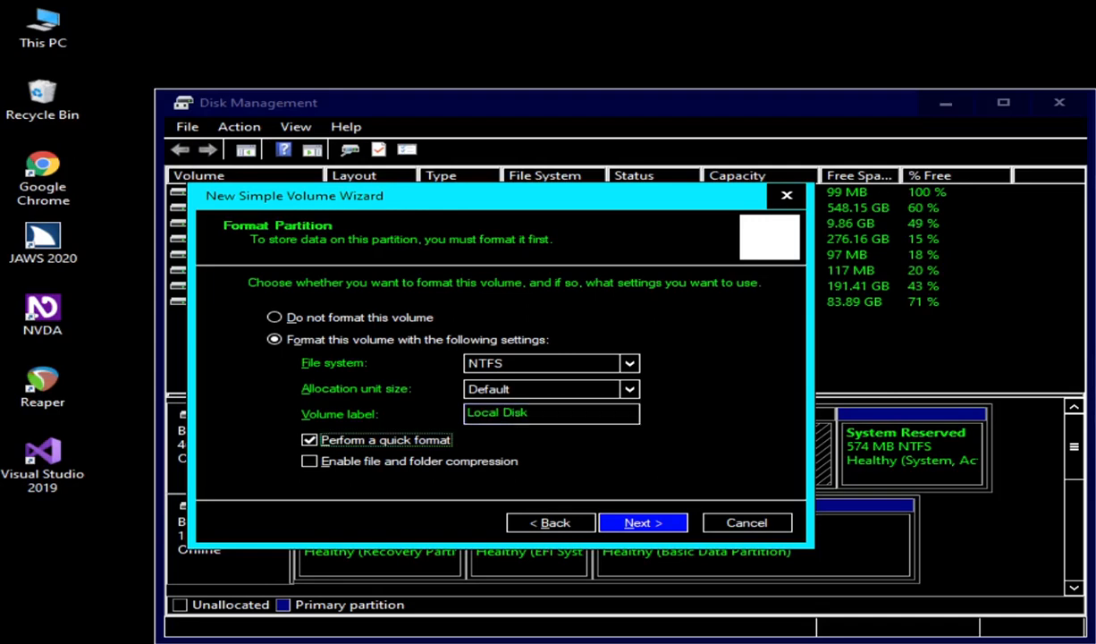
{"action": "key", "text": "Tab"}
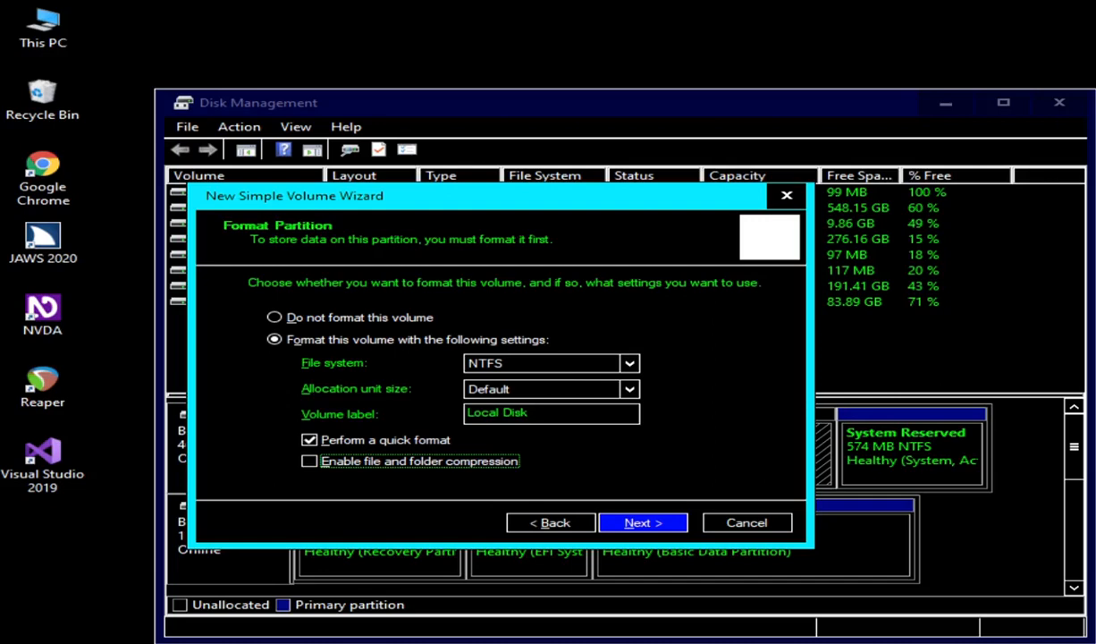
{"action": "key", "text": "Tab"}
{"action": "key", "text": "Tab"}
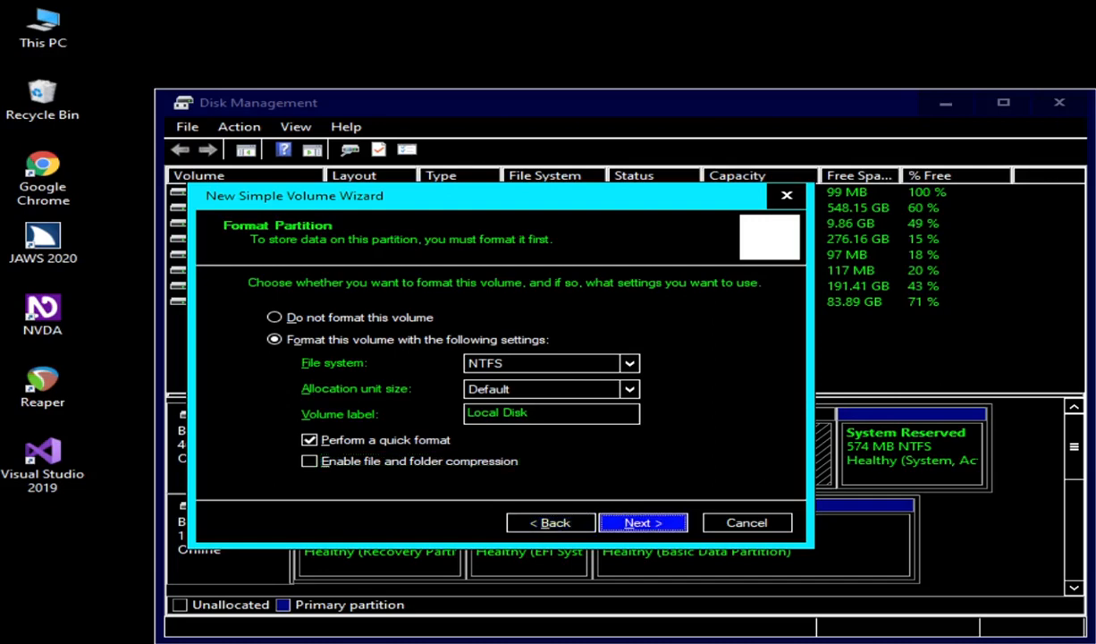
{"action": "key", "text": "Return"}
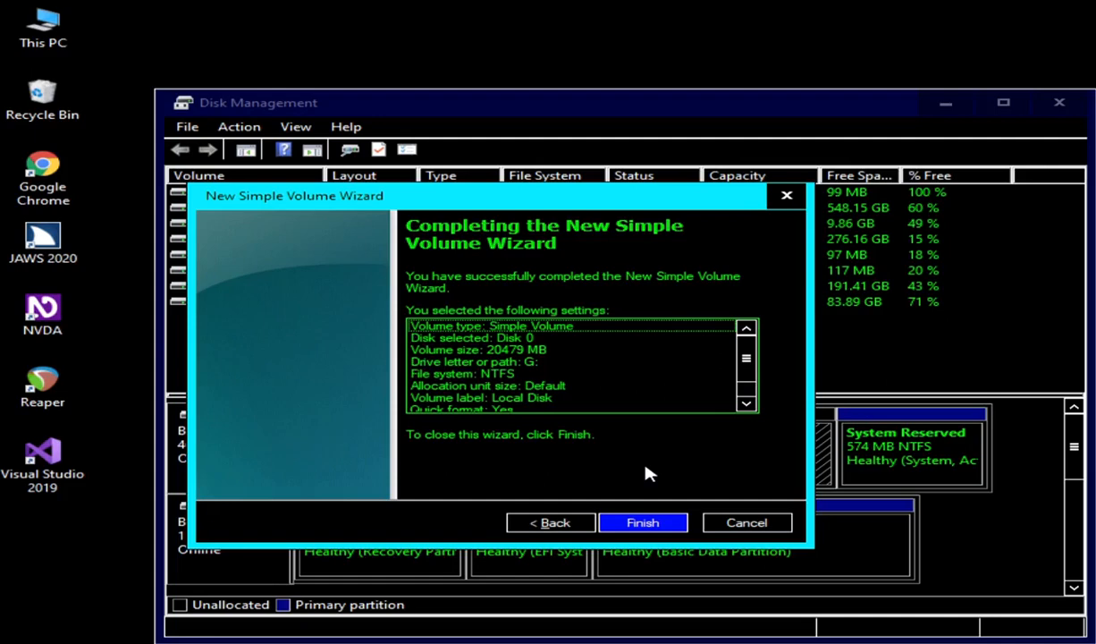
Review the summary of the chosen volume settings, from volume type to compression, and finish creating the simple volume.
{"action": "key", "text": "Down"}
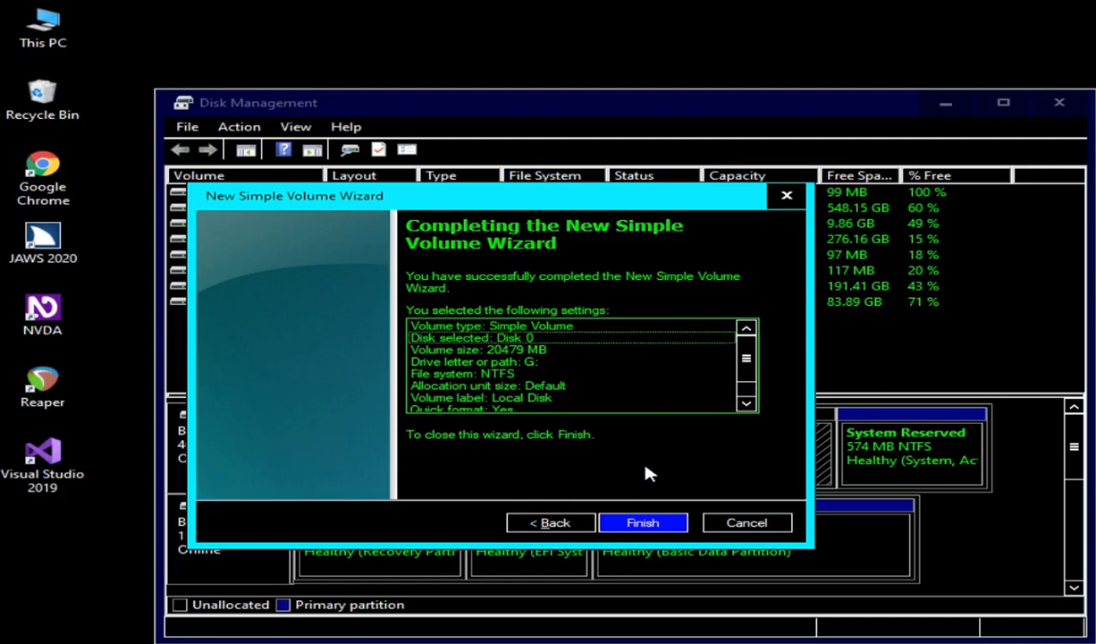
{"action": "key", "text": "Down"}
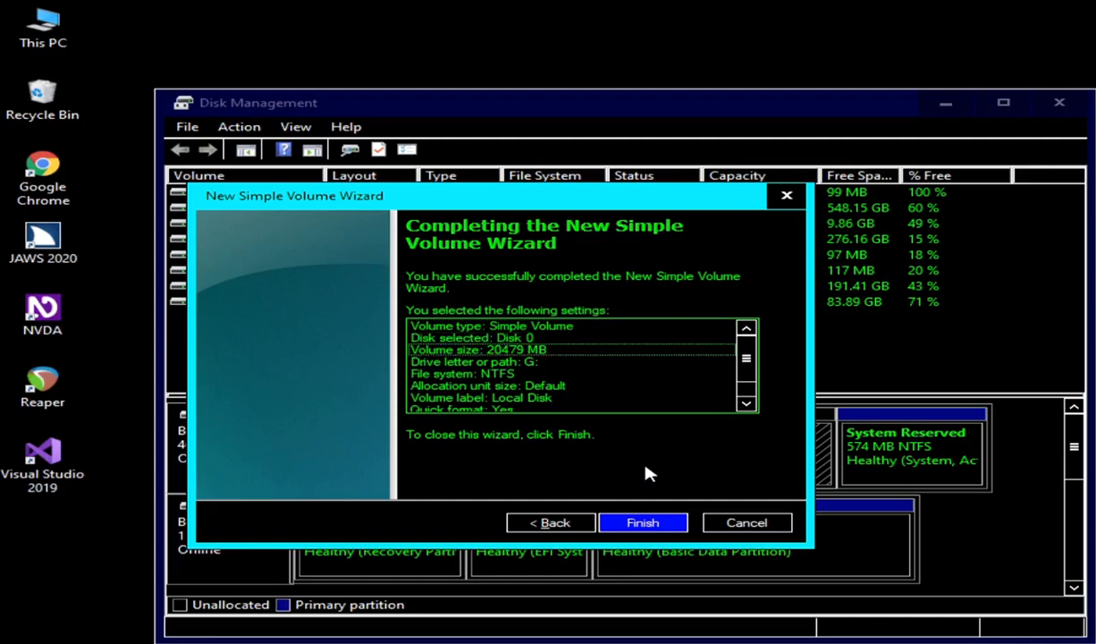
{"action": "key", "text": "Down"}
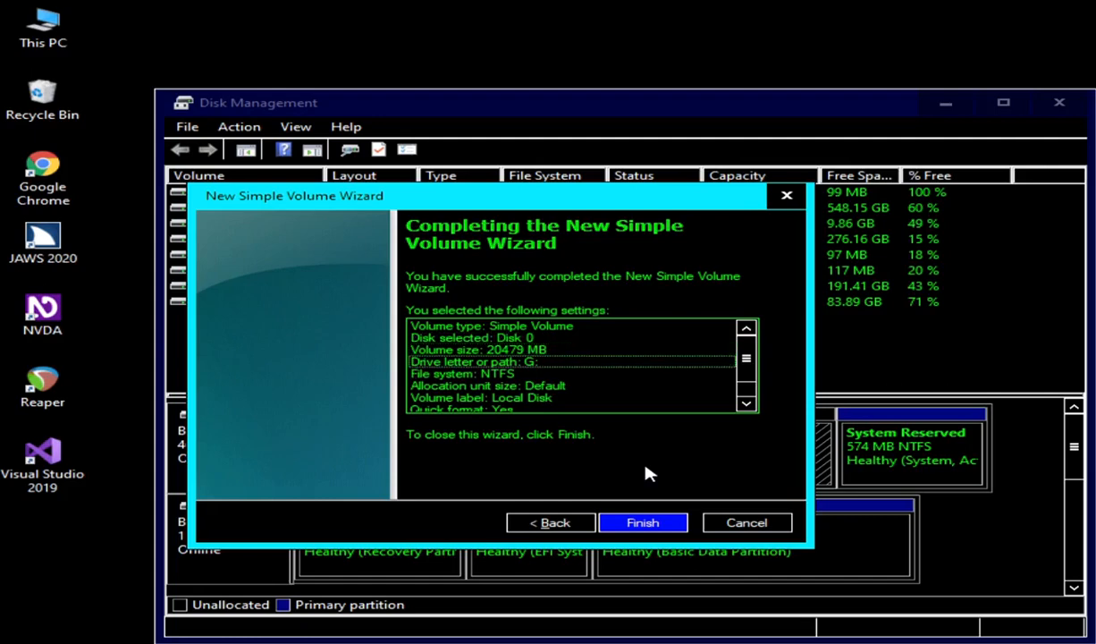
{"action": "key", "text": "Down"}
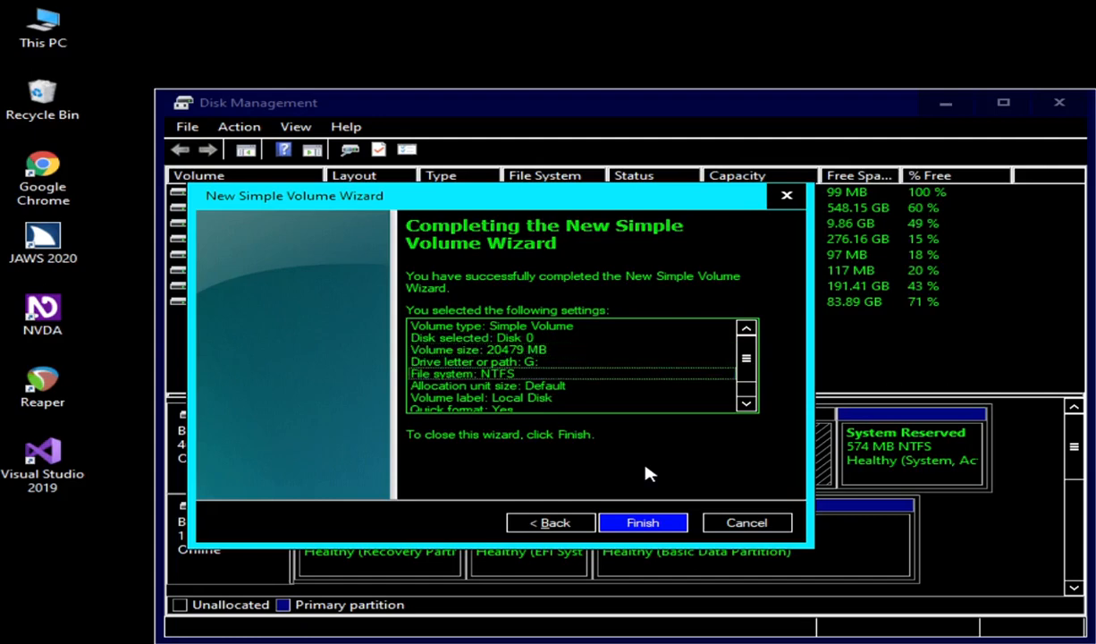
{"action": "key", "text": "Down"}
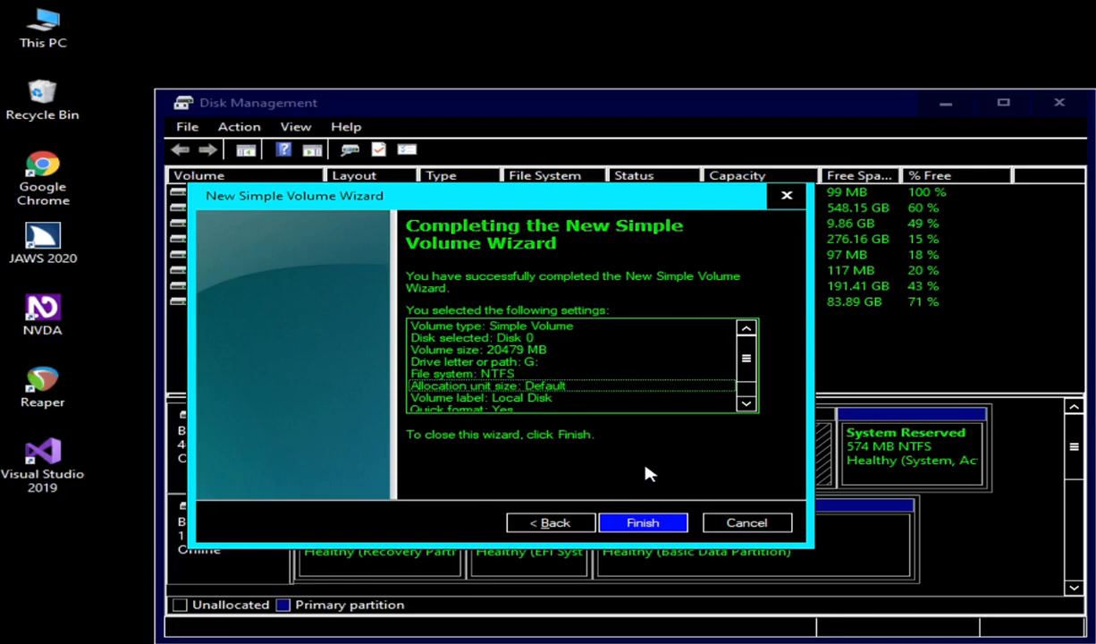
{"action": "key", "text": "Down"}
{"action": "key", "text": "Down"}
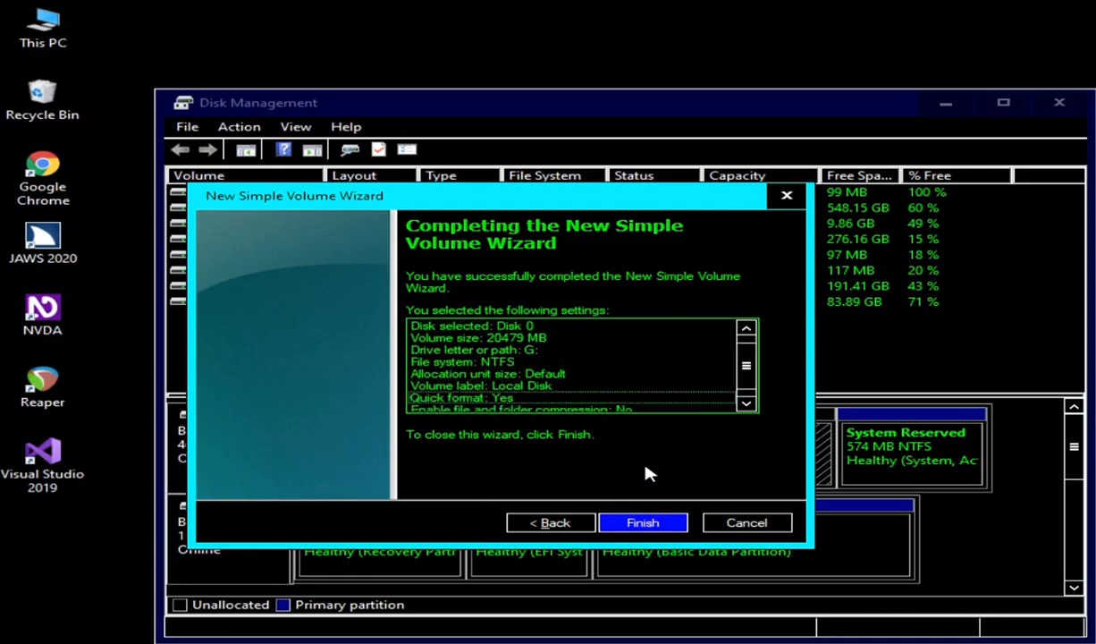
{"action": "key", "text": "Down"}
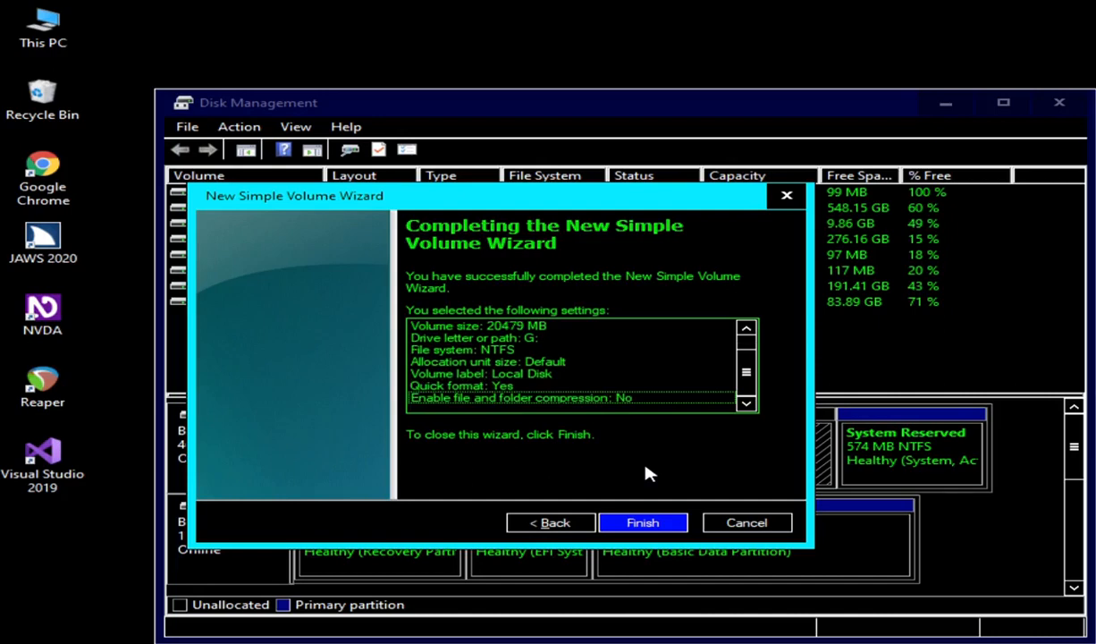
{"action": "key", "text": "Tab"}
{"action": "key", "text": "Tab"}
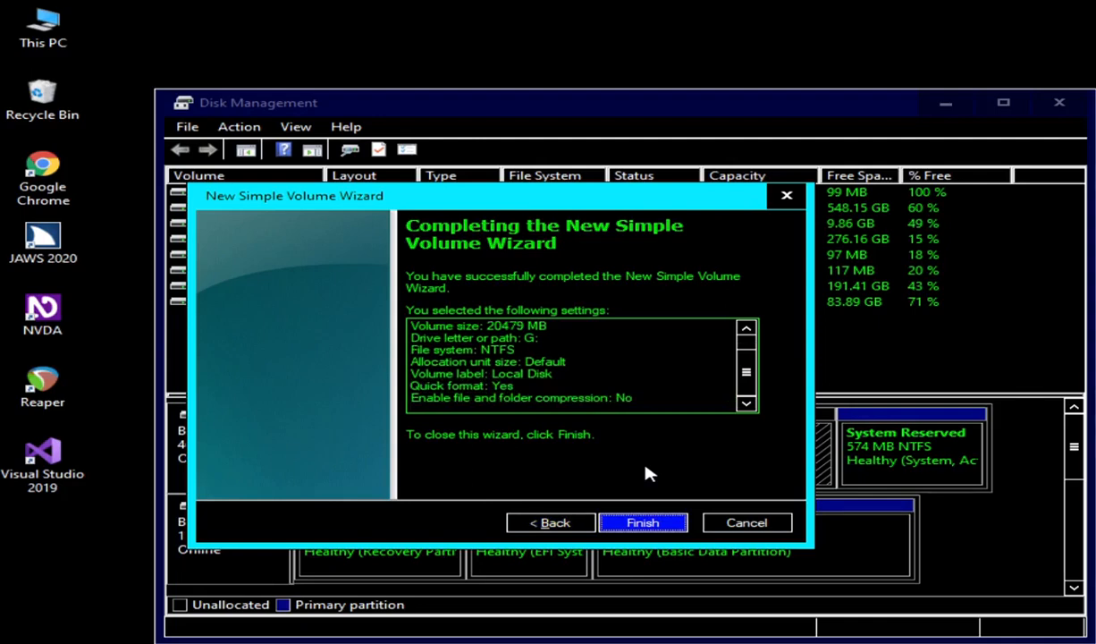
{"action": "key", "text": "Return"}
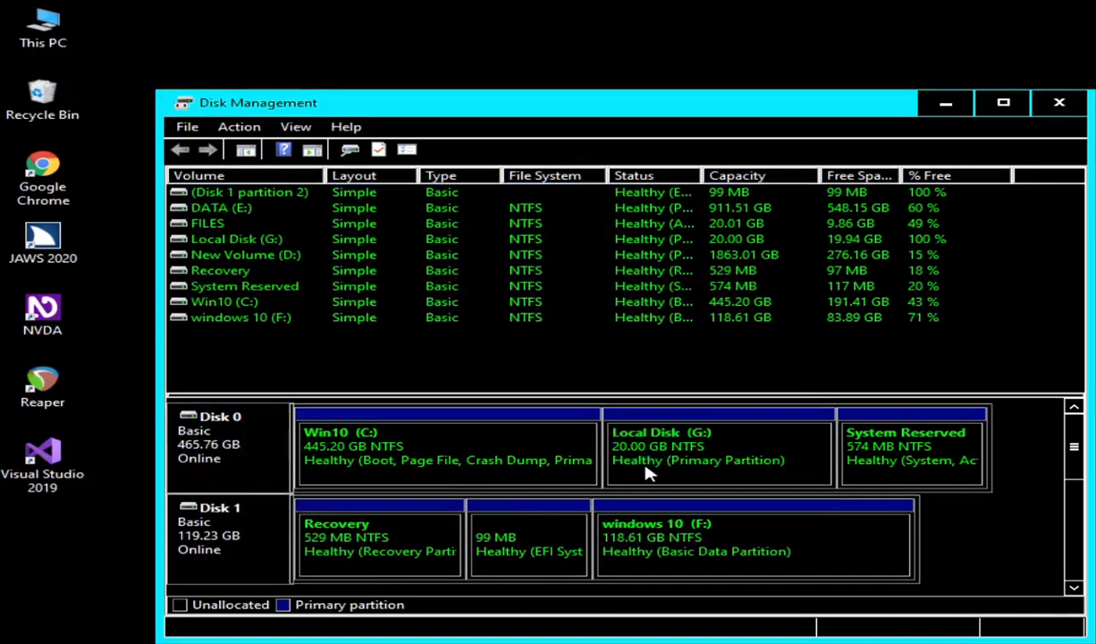
Select the new Local Disk (G:) volume, inspect its size and contents in File Explorer, and close the Explorer window.
{"action": "key", "text": "Left"}
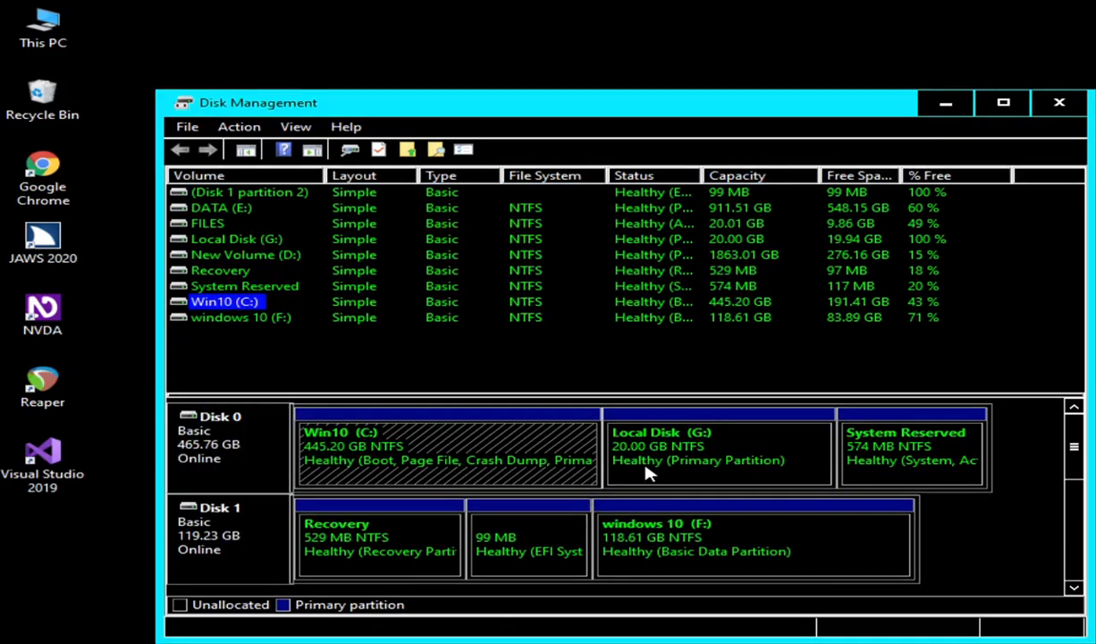
{"action": "left_click", "coordinate": [650, 474]}
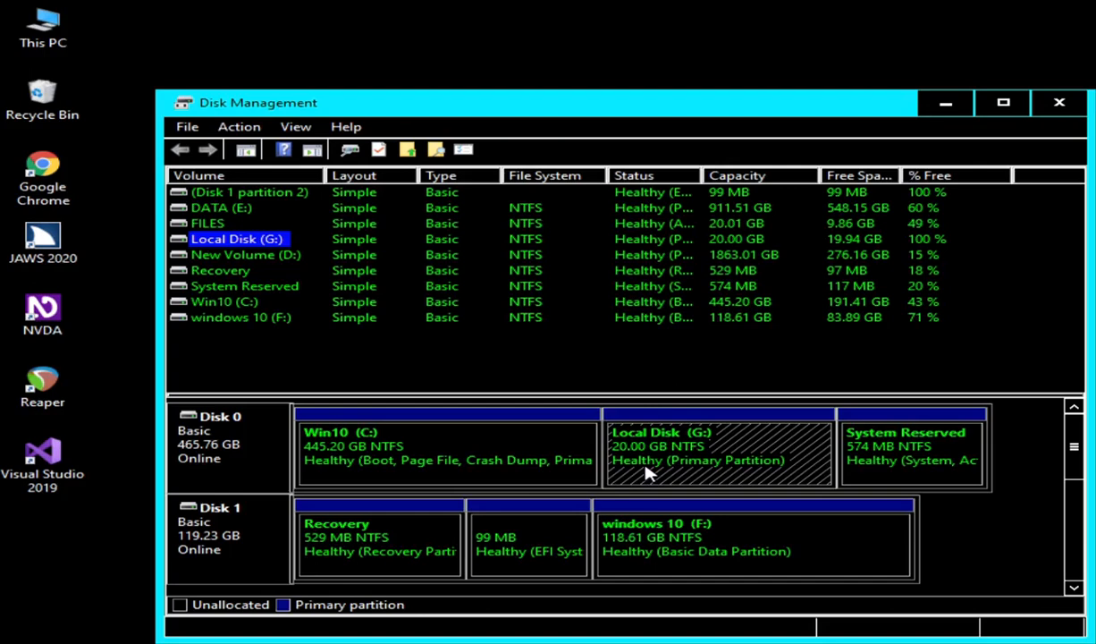
{"action": "key", "text": "super+e"}
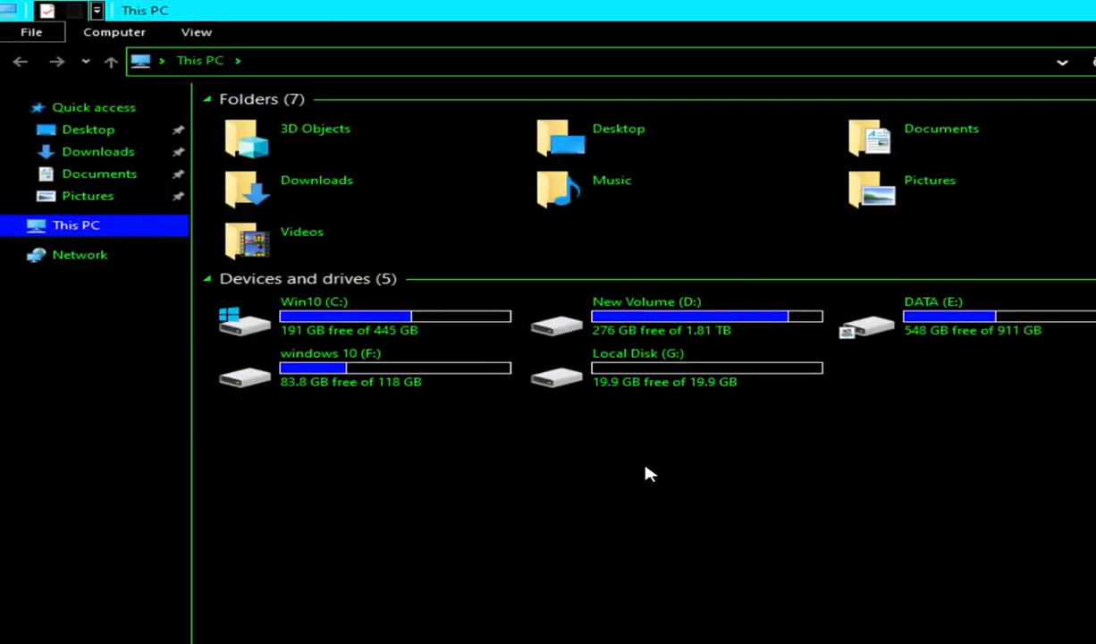
{"action": "key", "text": "l"}
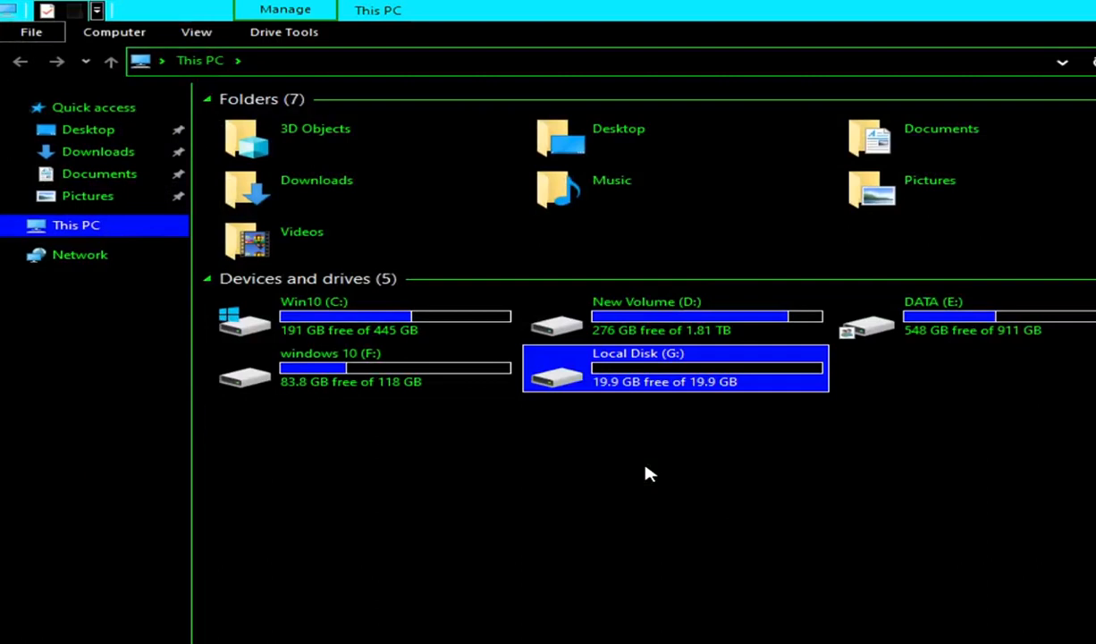
{"action": "key", "text": "Left"}
{"action": "key", "text": "Right"}
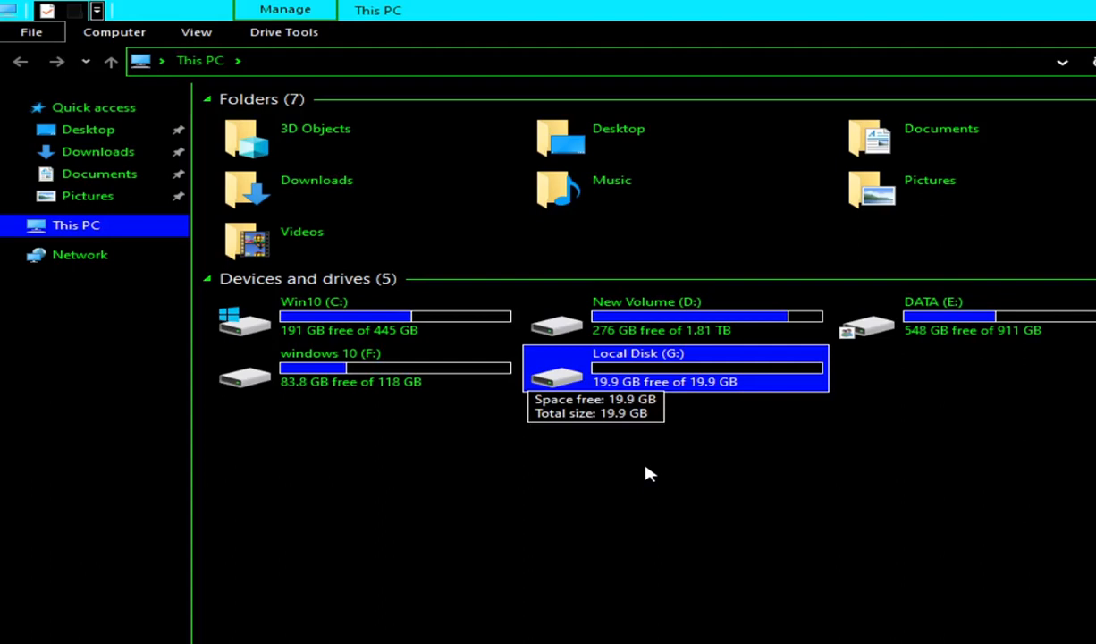
{"action": "key", "text": "Return"}
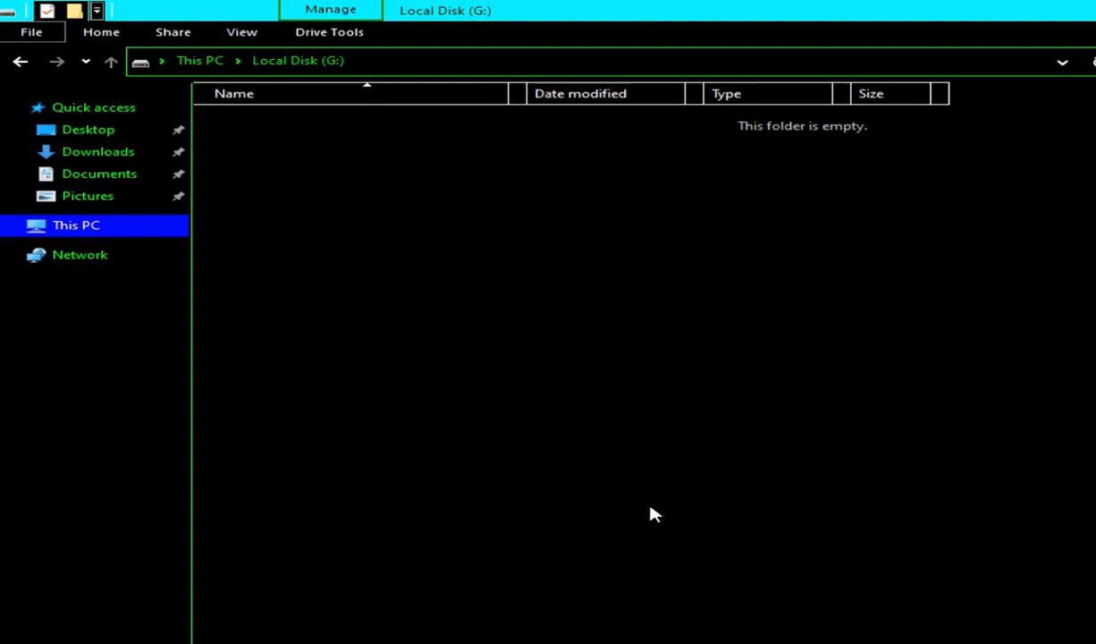
{"action": "key", "text": "alt+F4"}
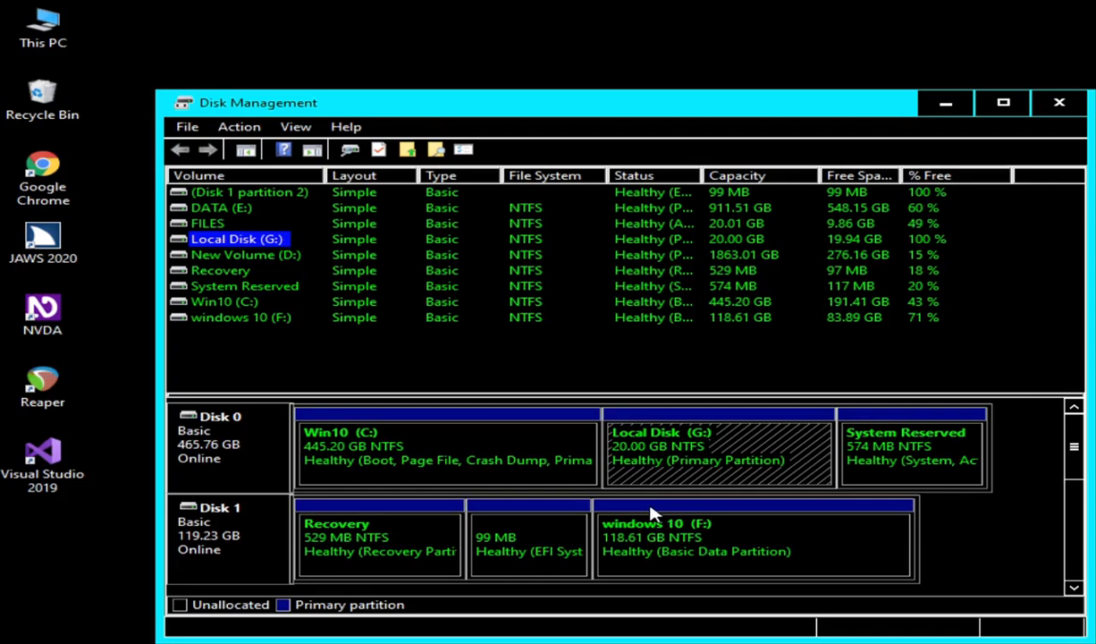
Delete the Local Disk (G:) volume from Disk 0 and confirm erasing its data.
{"action": "key", "text": "Left"}
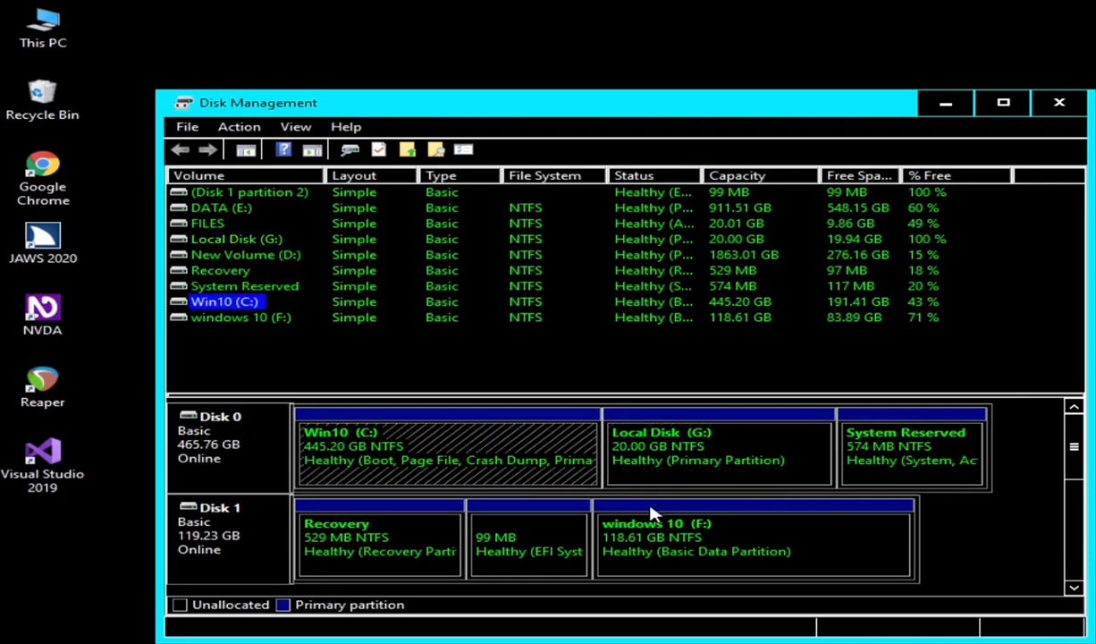
{"action": "key", "text": "Right"}
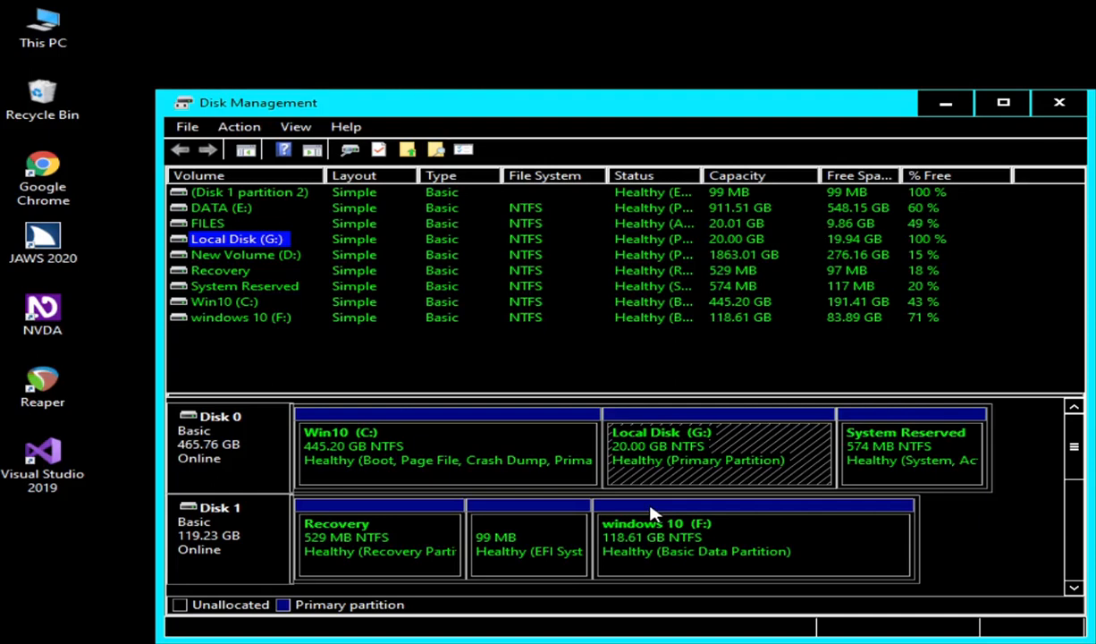
{"action": "right_click", "coordinate": [652, 513]}
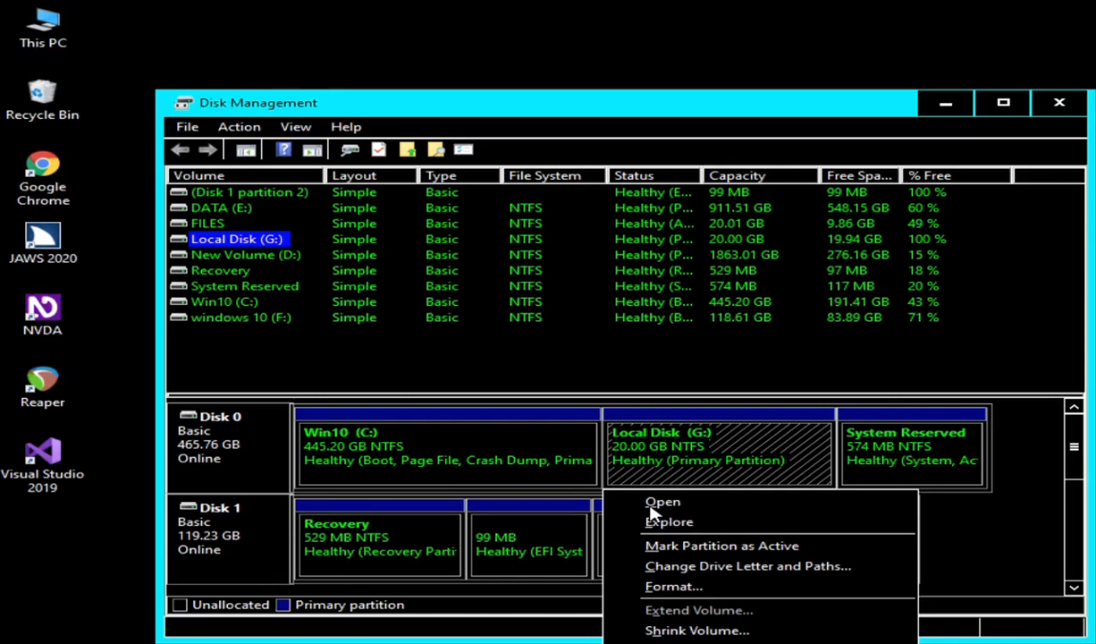
{"action": "key", "text": "d"}
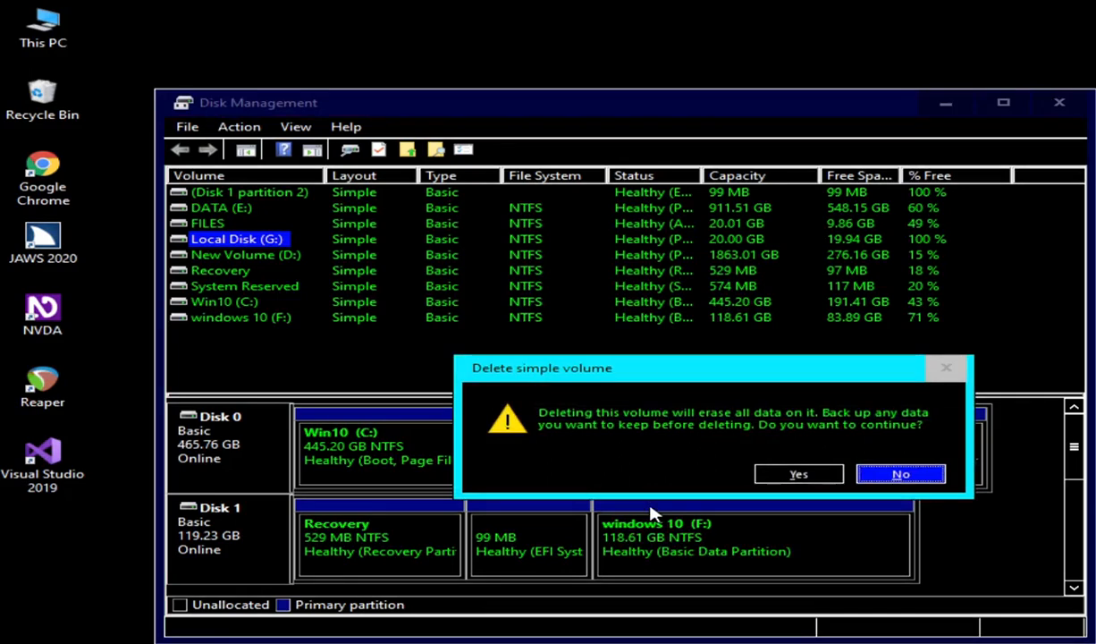
{"action": "key", "text": "Tab"}
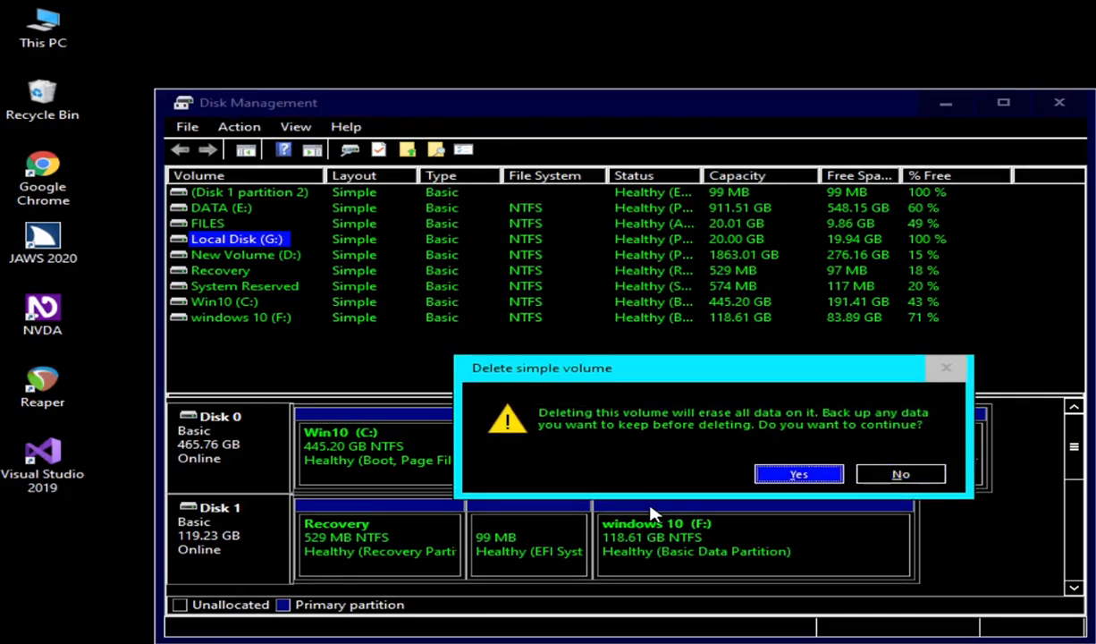
{"action": "key", "text": "Return"}
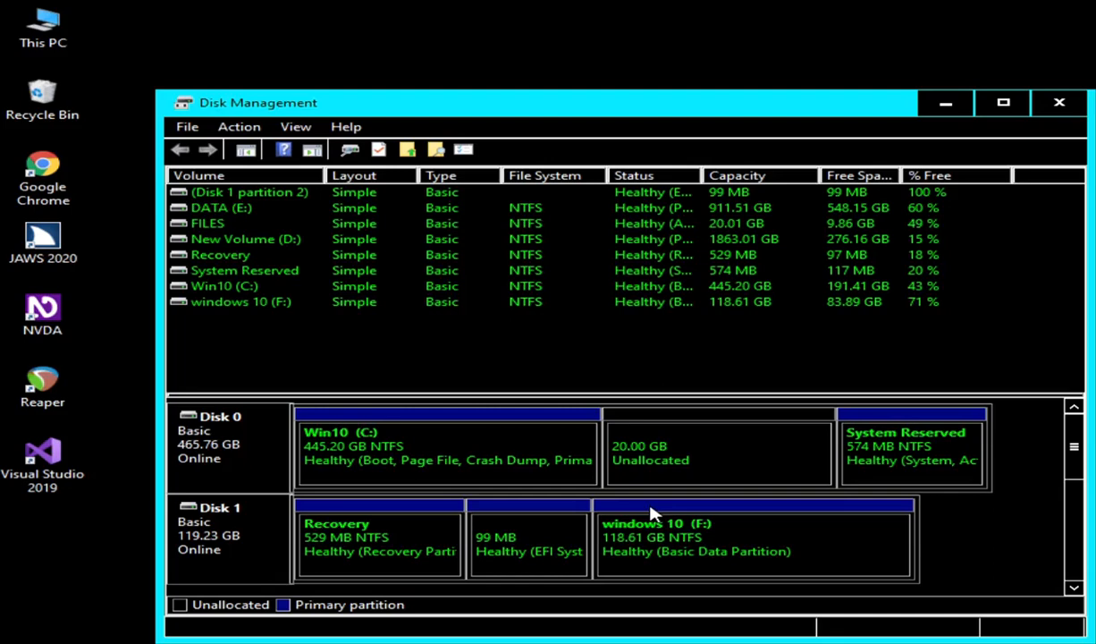
Start the Extend Volume Wizard for the Win10 (C:) volume on Disk 0 and proceed to the disk selection.
{"action": "key", "text": "Right"}
{"action": "key", "text": "Left"}
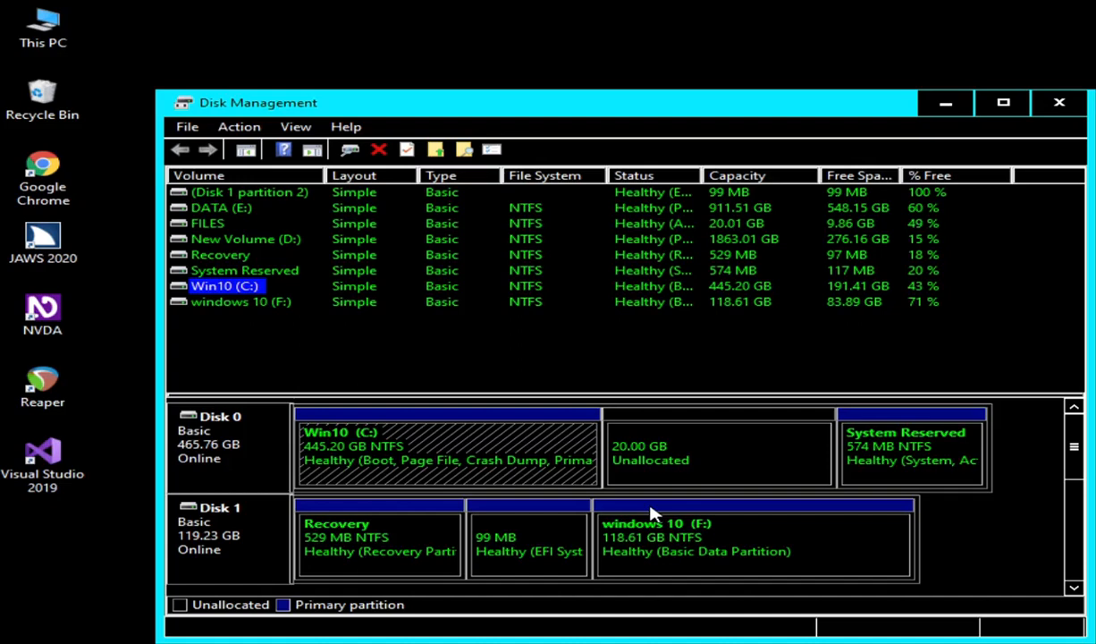
{"action": "key", "text": "shift+F10"}
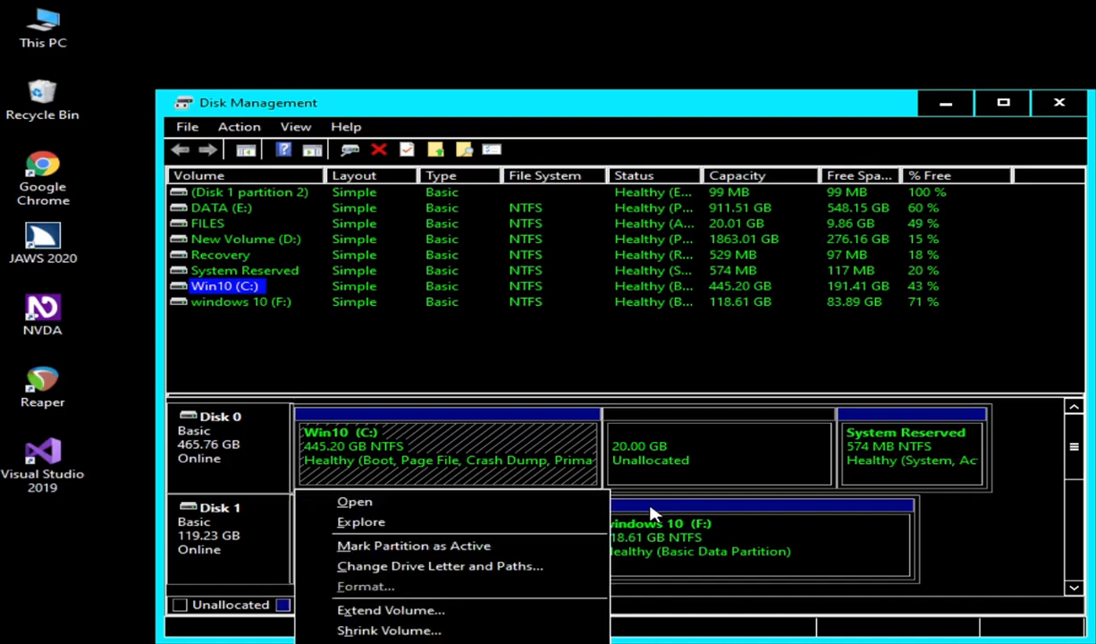
{"action": "key", "text": "Up"}
{"action": "key", "text": "Up"}
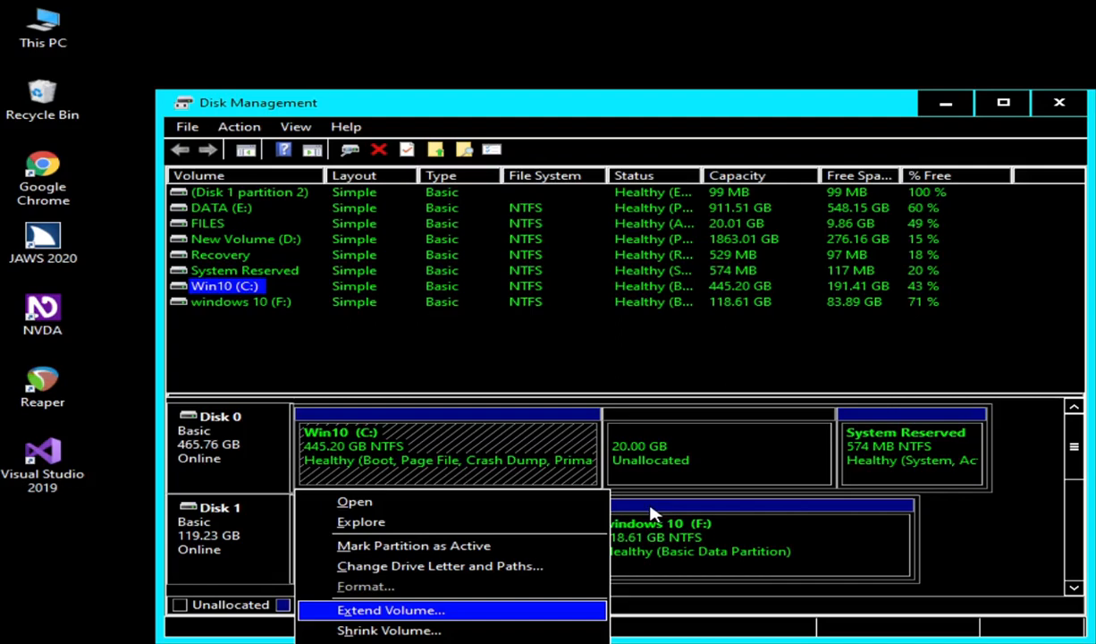
{"action": "key", "text": "Return"}
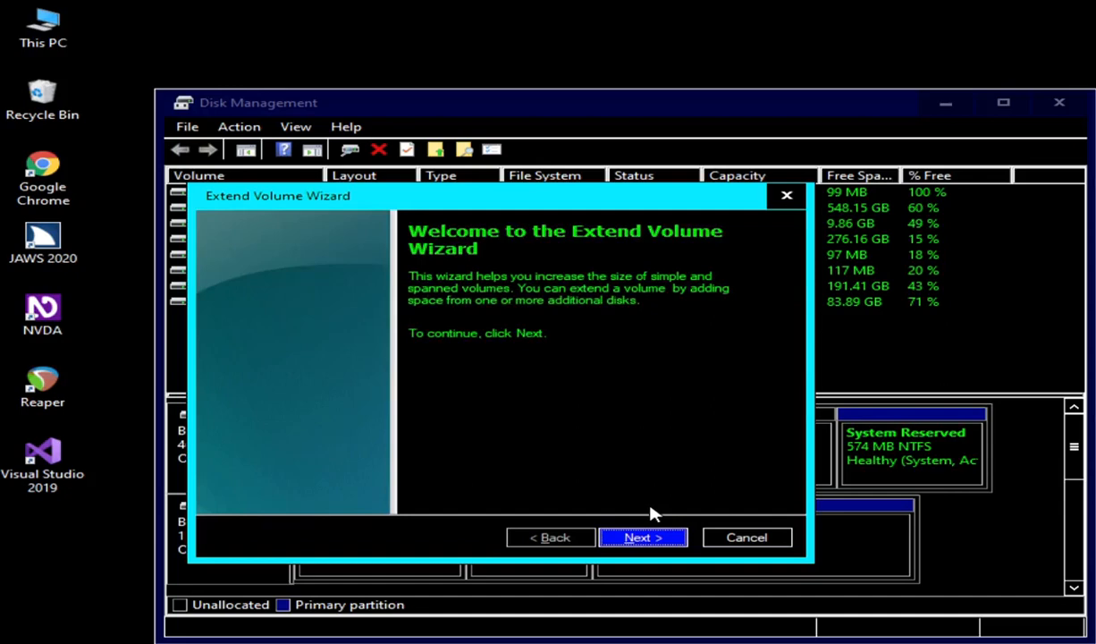
{"action": "key", "text": "Return"}
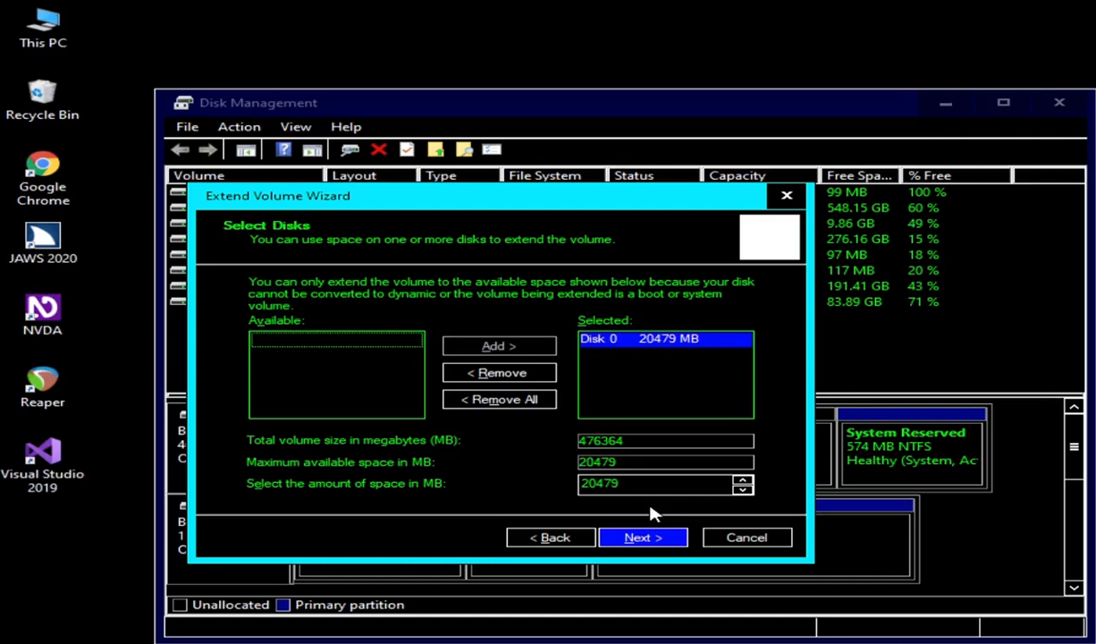
Review the disk selection, keep Disk 0 with 20479 MB of space to add, and finish extending the volume.
{"action": "key", "text": "Tab"}
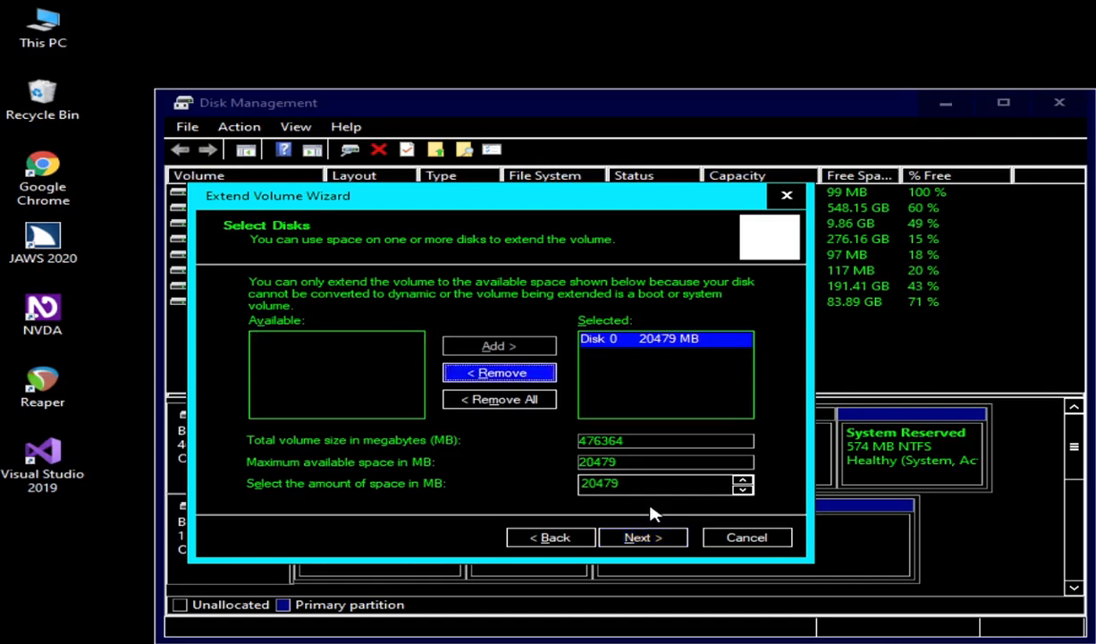
{"action": "key", "text": "Tab"}
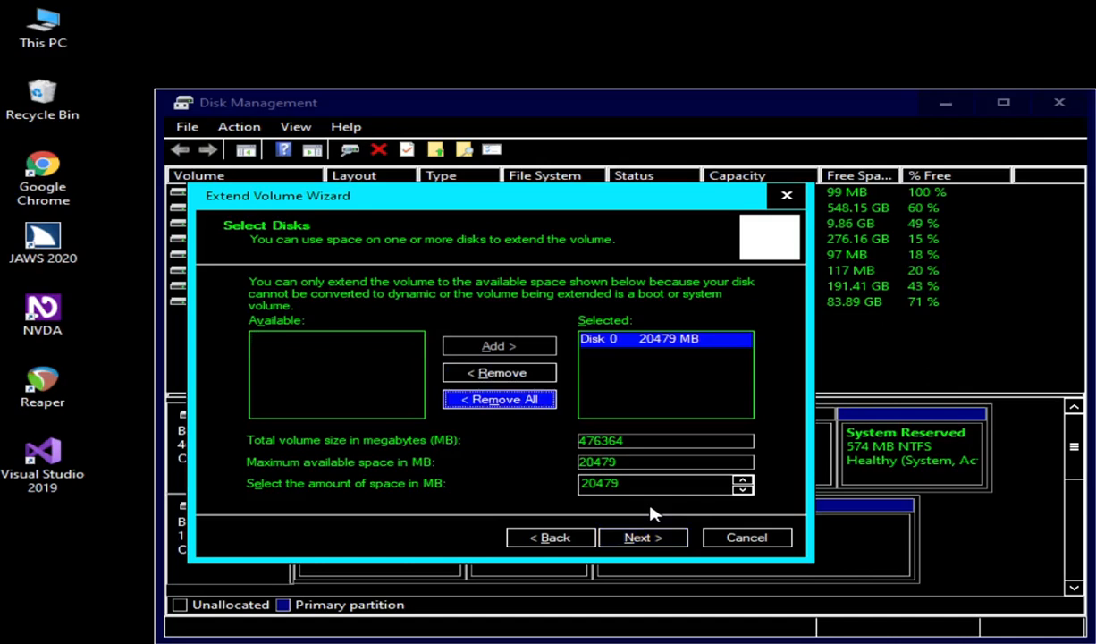
{"action": "key", "text": "Tab"}
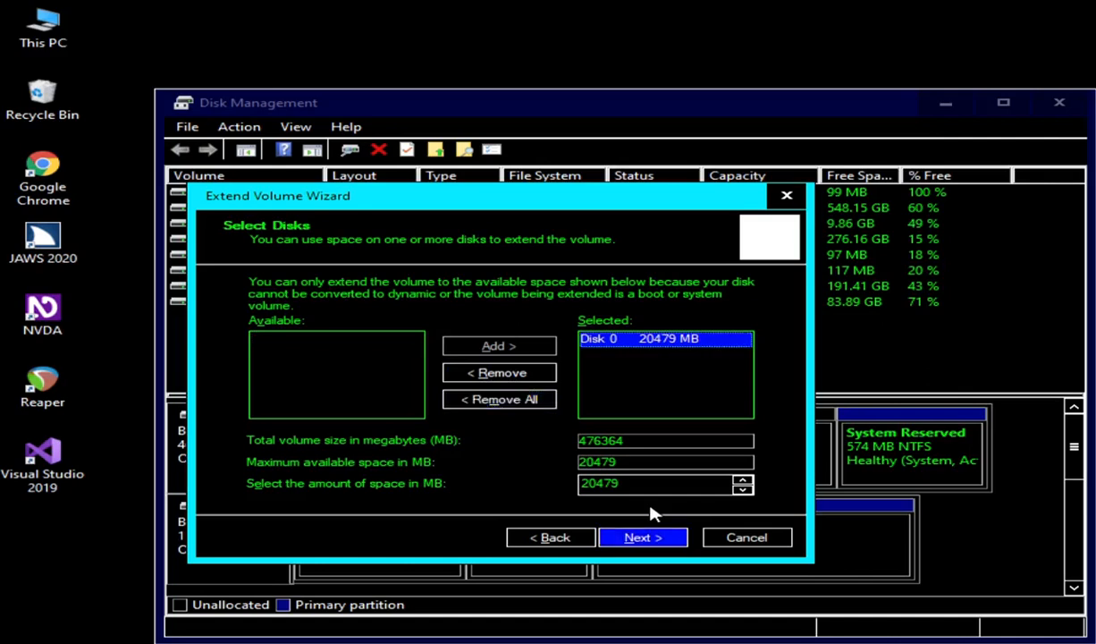
{"action": "key", "text": "Tab"}
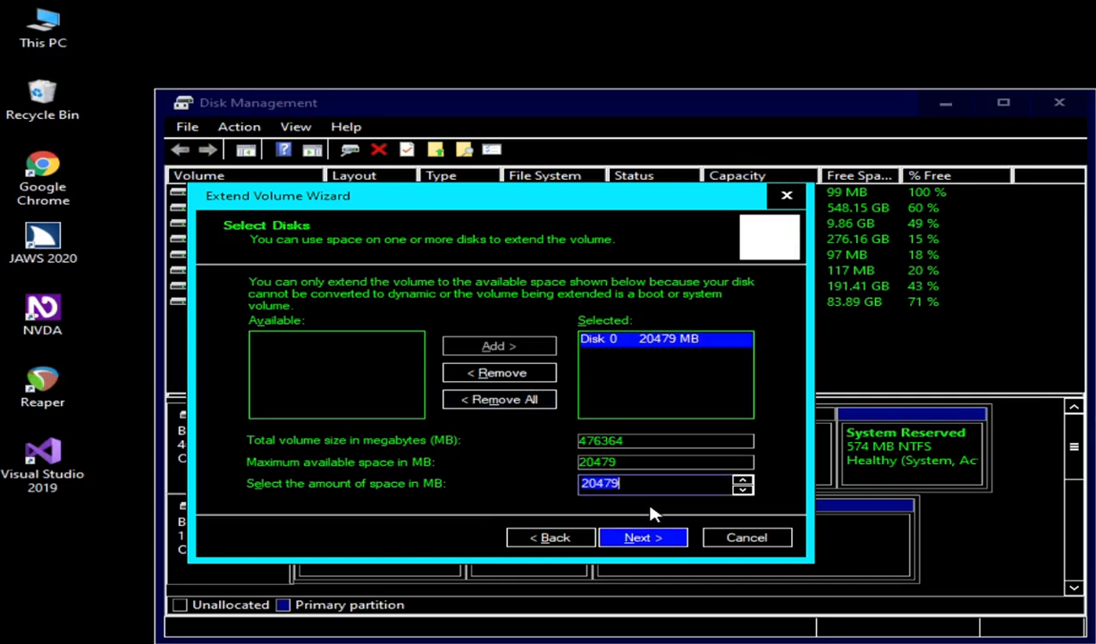
{"action": "key", "text": "Tab"}
{"action": "key", "text": "Tab"}
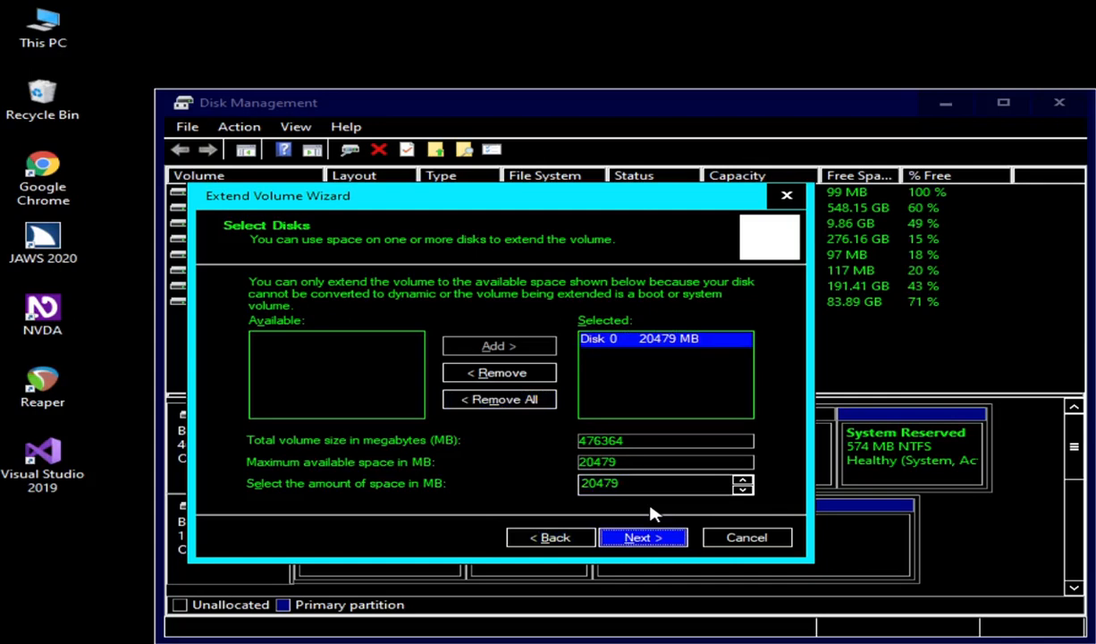
{"action": "key", "text": "Return"}
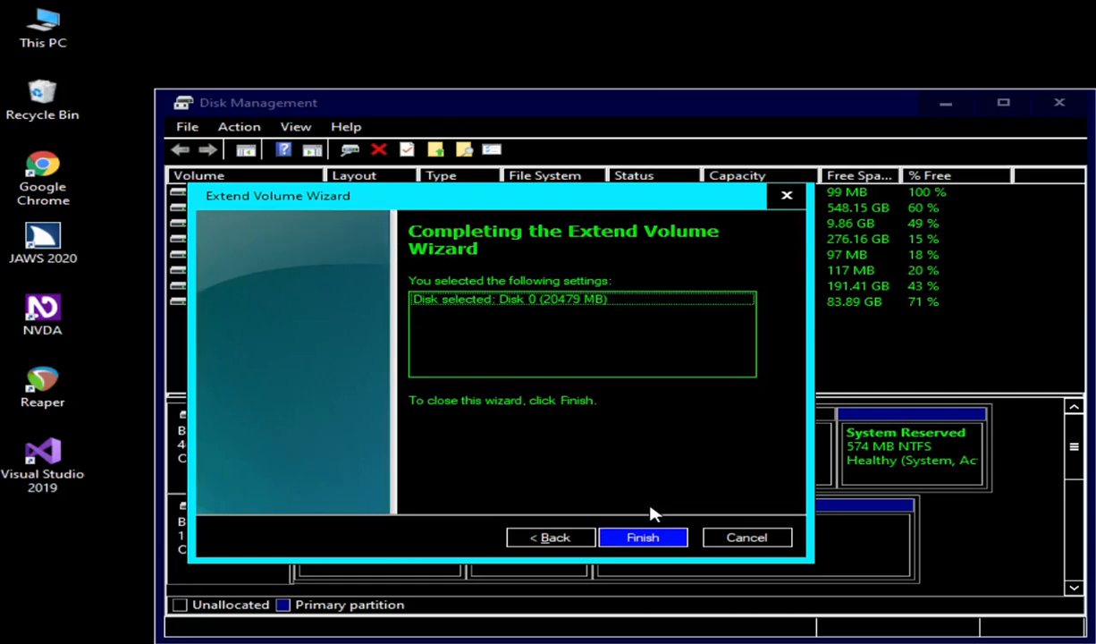
{"action": "key", "text": "Return"}
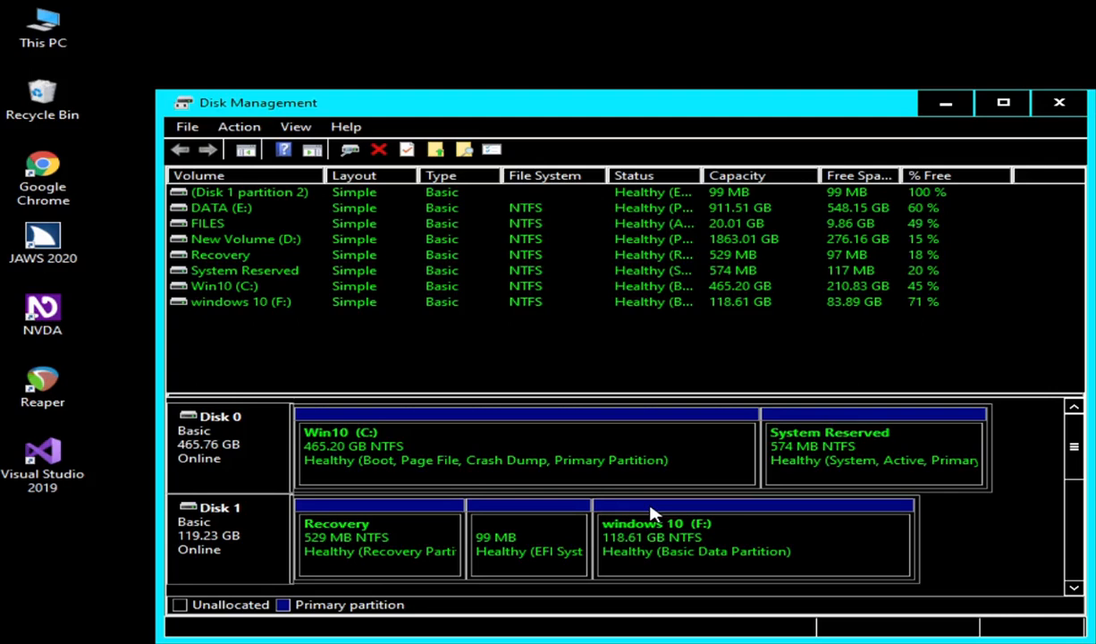
Select the extended Win10 (C:) volume on Disk 0 to check its size.
{"action": "key", "text": "Tab"}
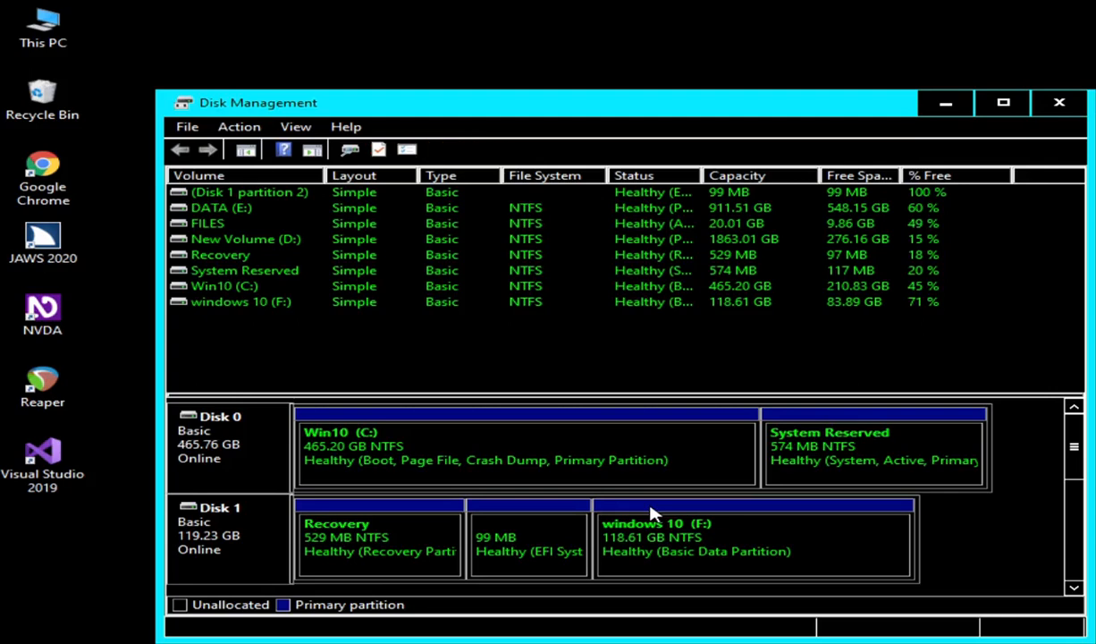
{"action": "key", "text": "Right"}
{"action": "key", "text": "Left"}
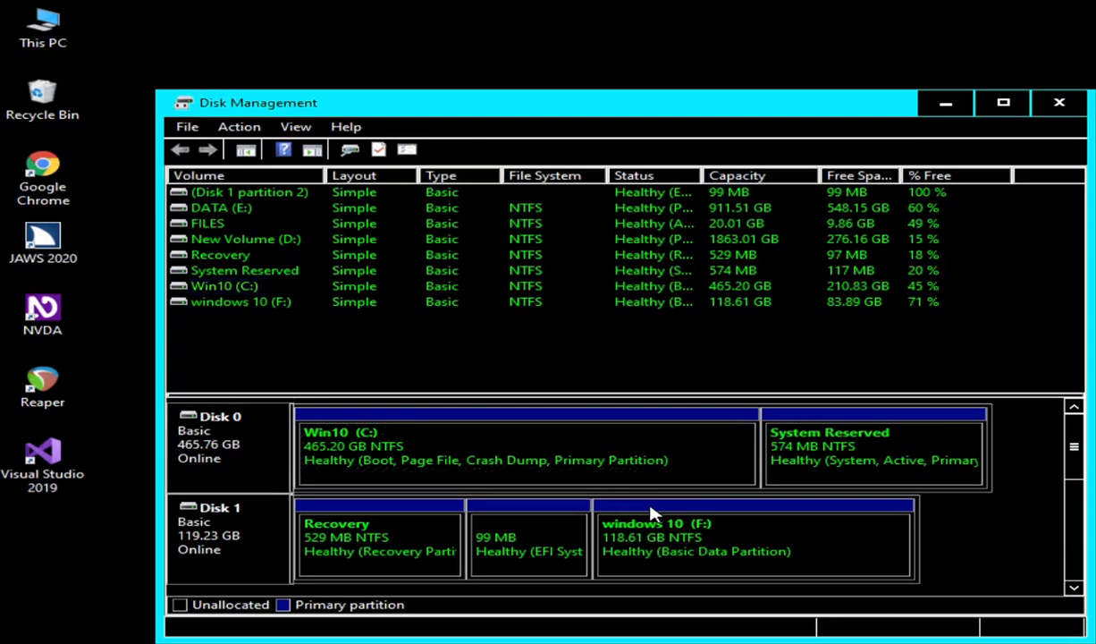
{"action": "key", "text": "Right"}
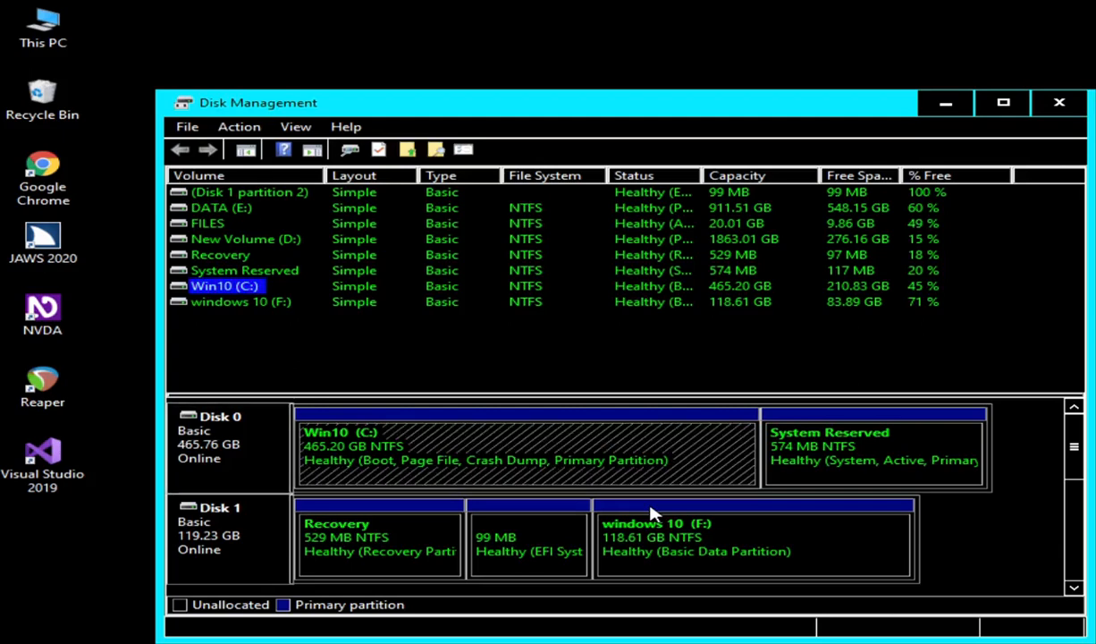